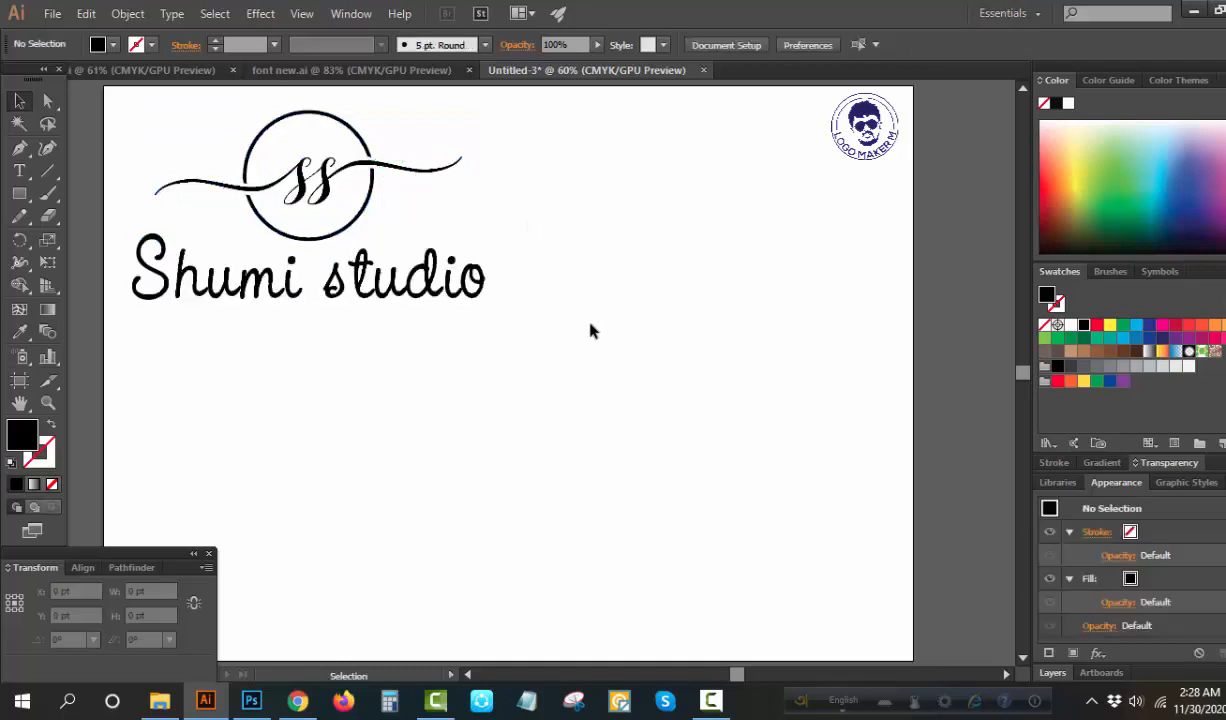
Add the text "ss" below the sample logo and enlarge it to about 937.7 pt
{"action": "left_click", "coordinate": [19, 170]}
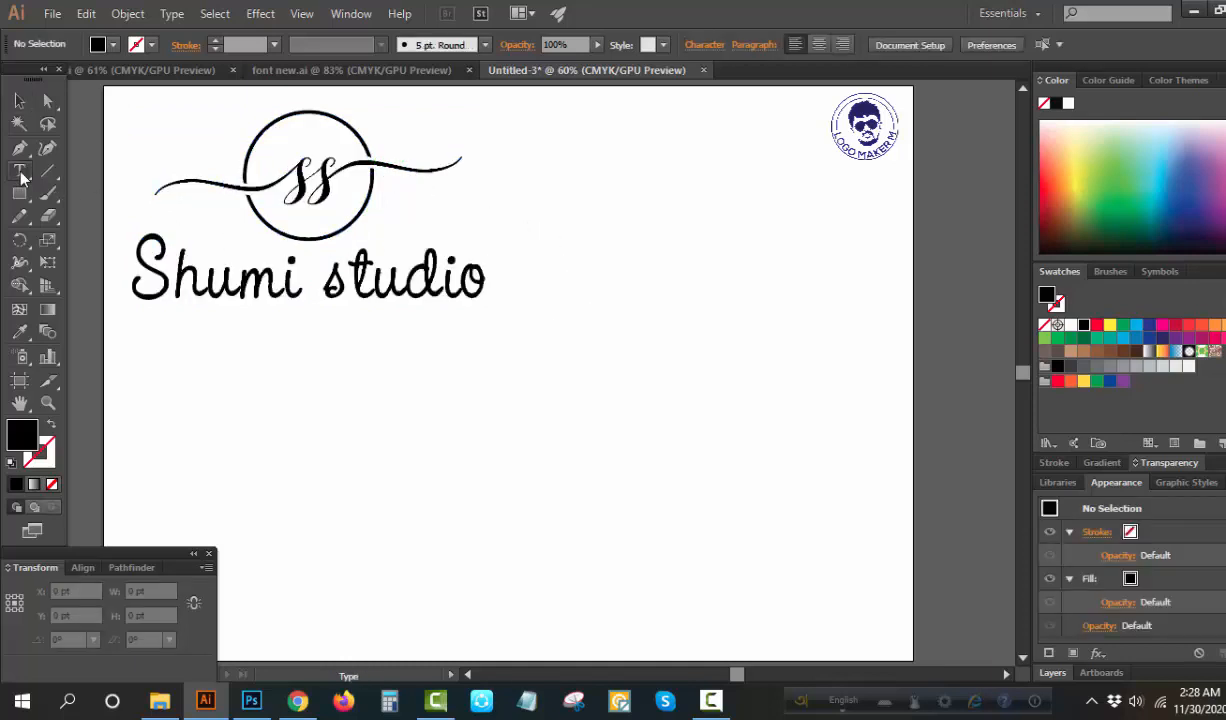
{"action": "left_click", "coordinate": [387, 390]}
{"action": "type", "text": "ss"}
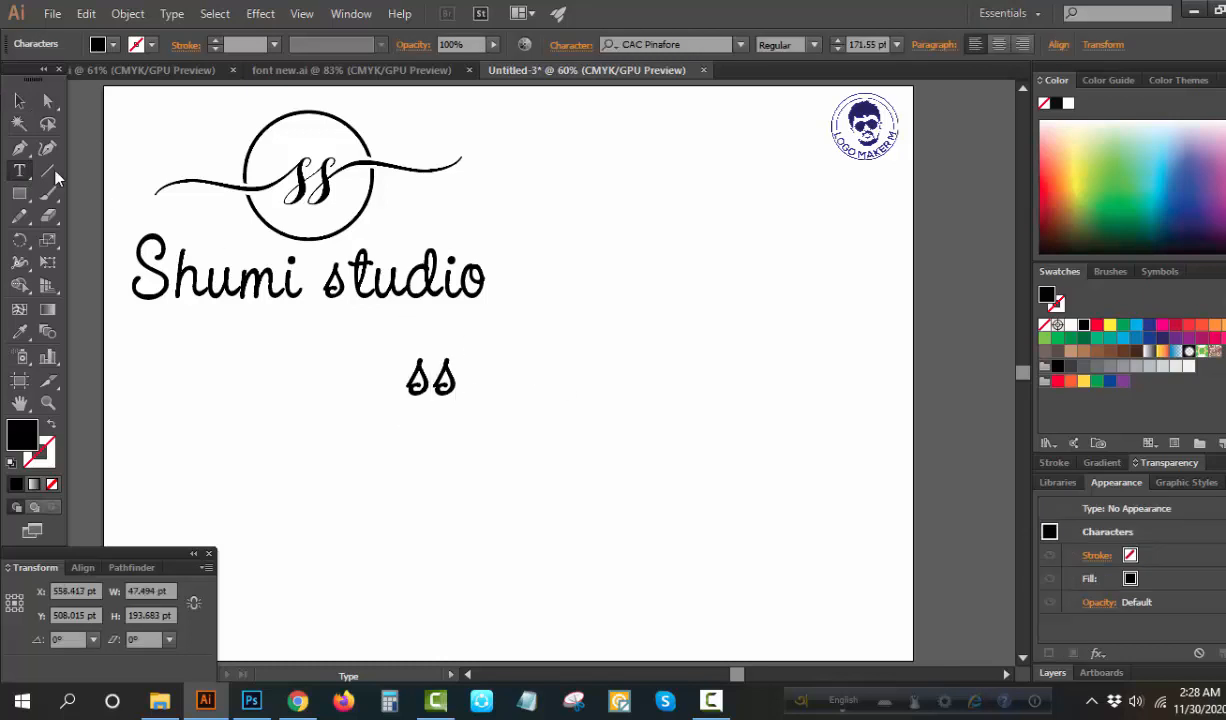
{"action": "left_click", "coordinate": [19, 101]}
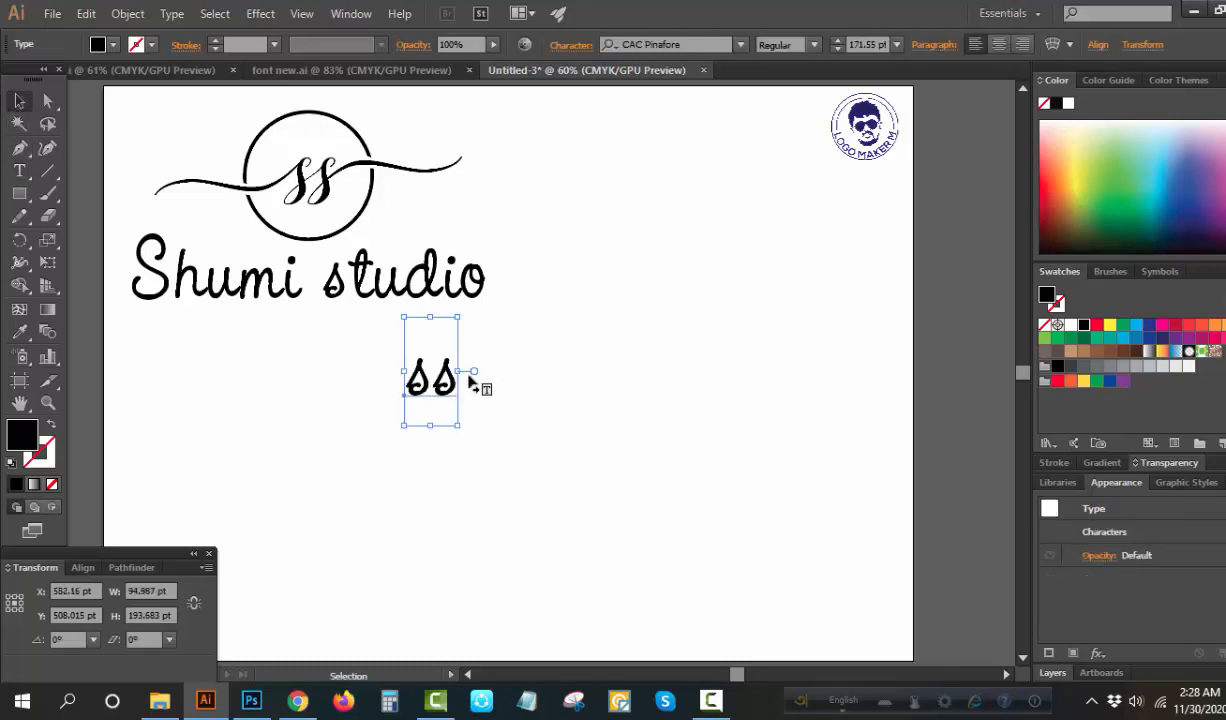
{"action": "left_click_drag", "start_coordinate": [458, 380], "coordinate": [577, 412]}
{"action": "left_click_drag", "start_coordinate": [535, 305], "coordinate": [650, 280]}
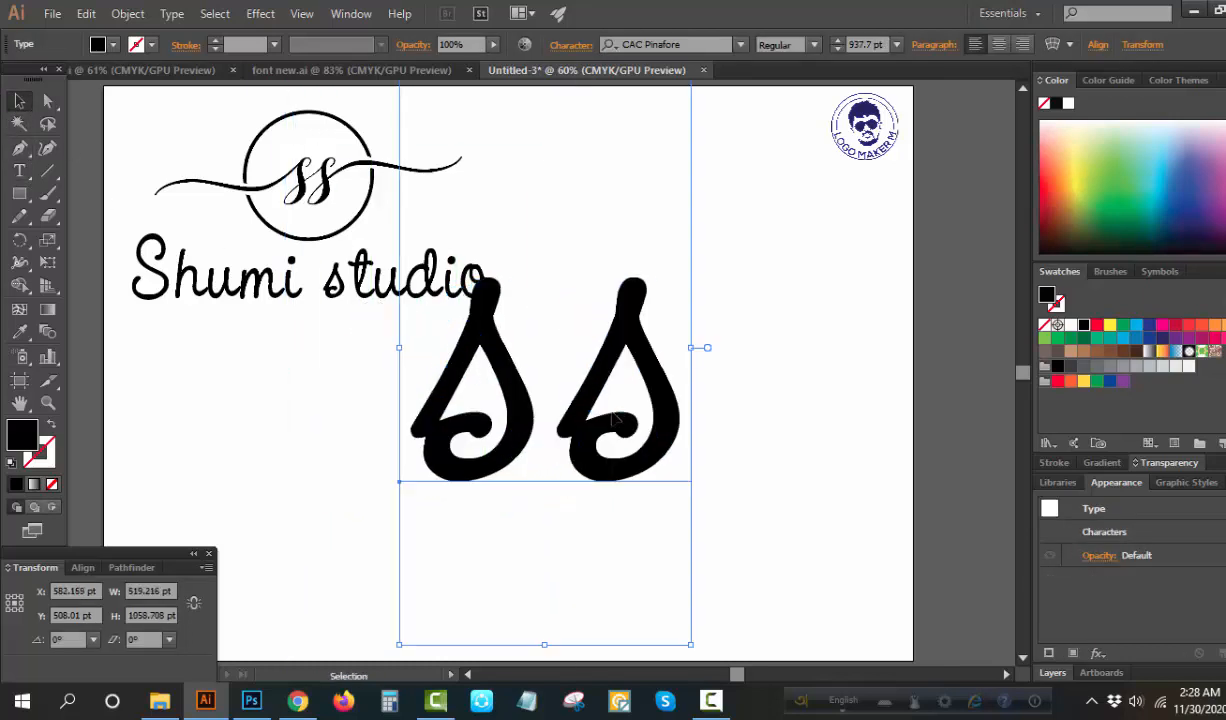
Set the ss text's font to Ellizabeth and move the text clear of the sample logo
{"action": "left_click", "coordinate": [674, 43]}
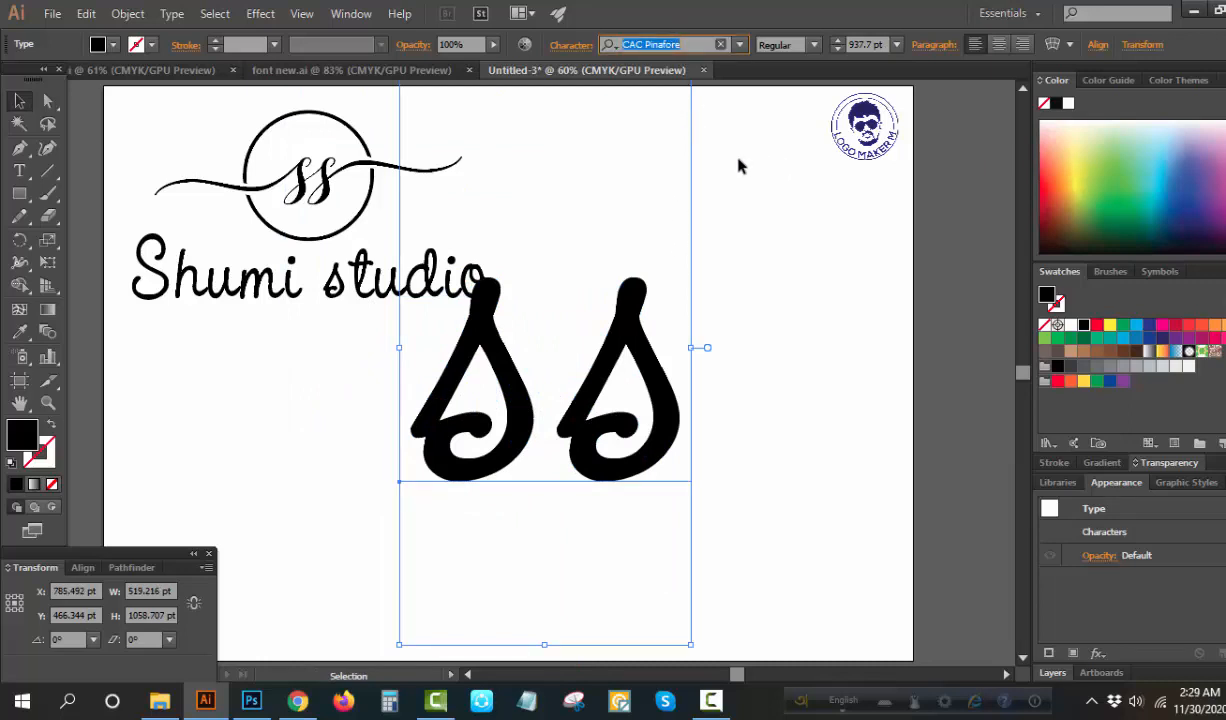
{"action": "type", "text": "ell"}
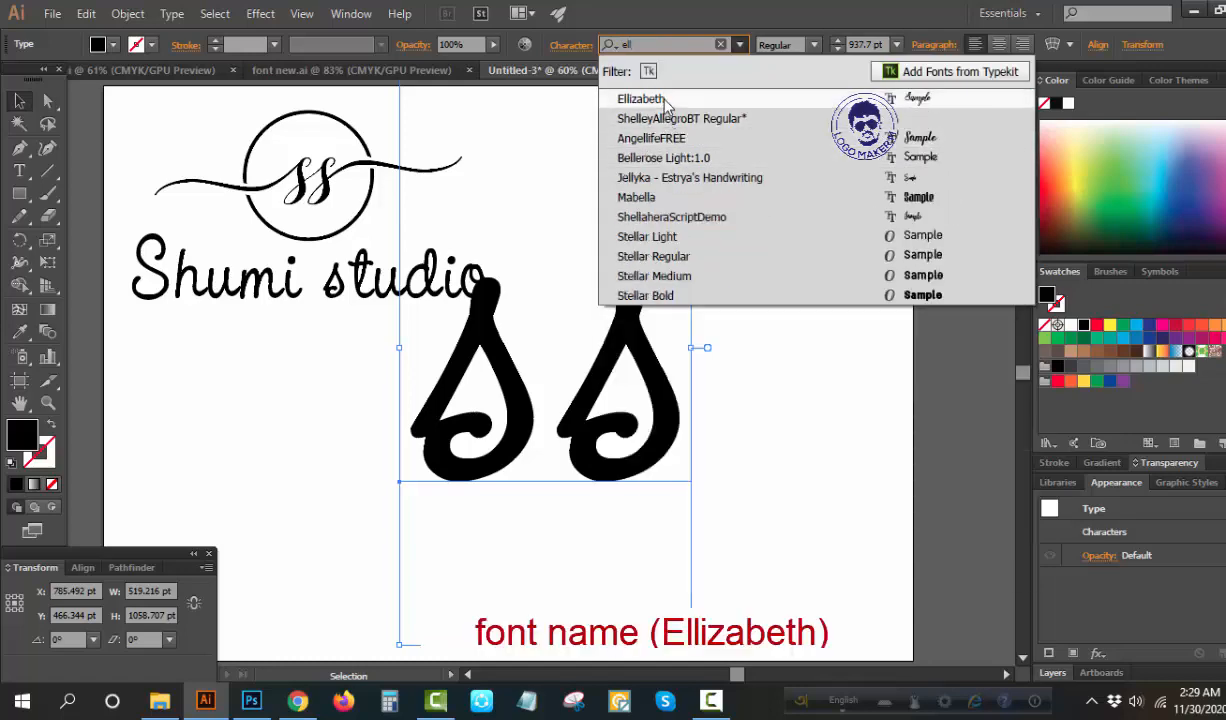
{"action": "left_click", "coordinate": [664, 100]}
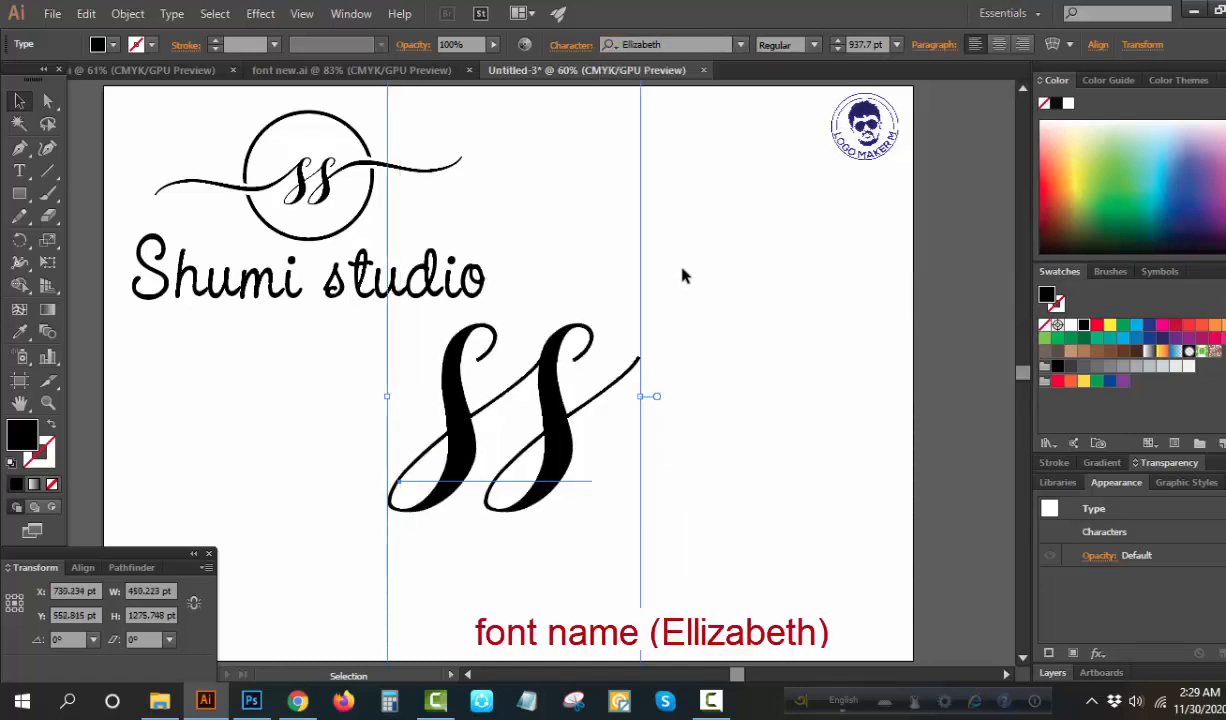
{"action": "left_click_drag", "start_coordinate": [572, 440], "coordinate": [690, 442]}
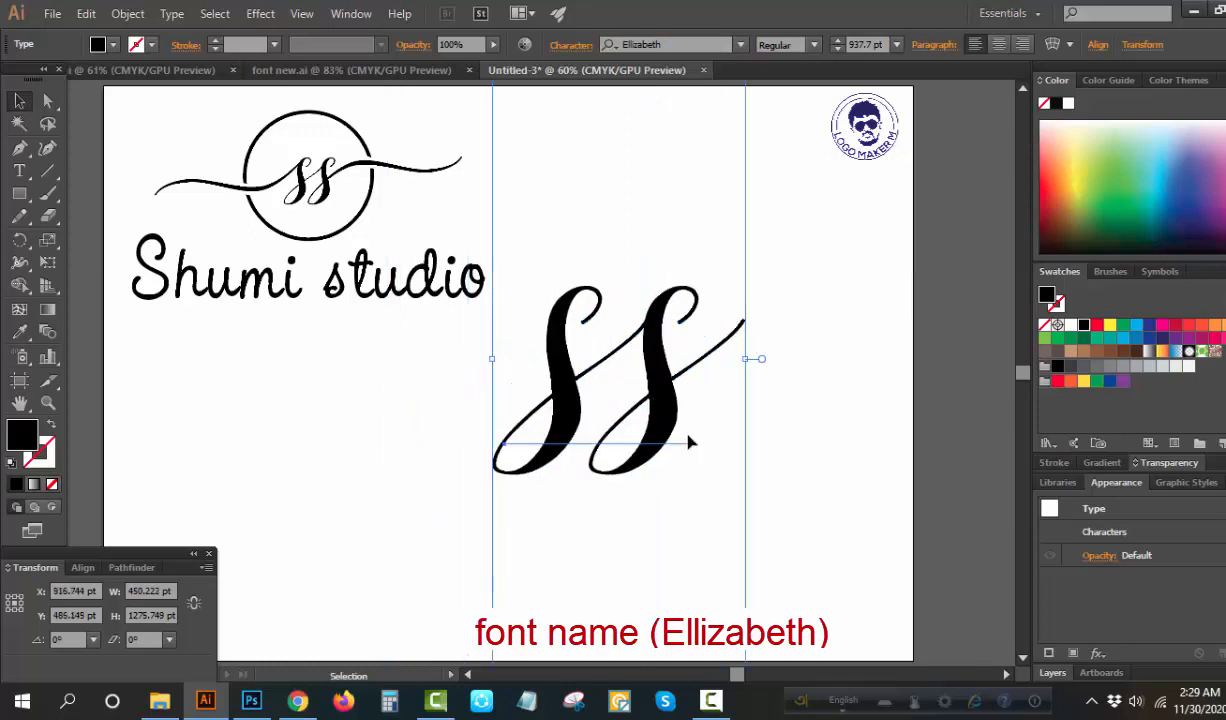
Replace the first s with the Ellizabeth glyph alternate U+0073 (ss02), which has a long leading swash
{"action": "left_click", "coordinate": [170, 13]}
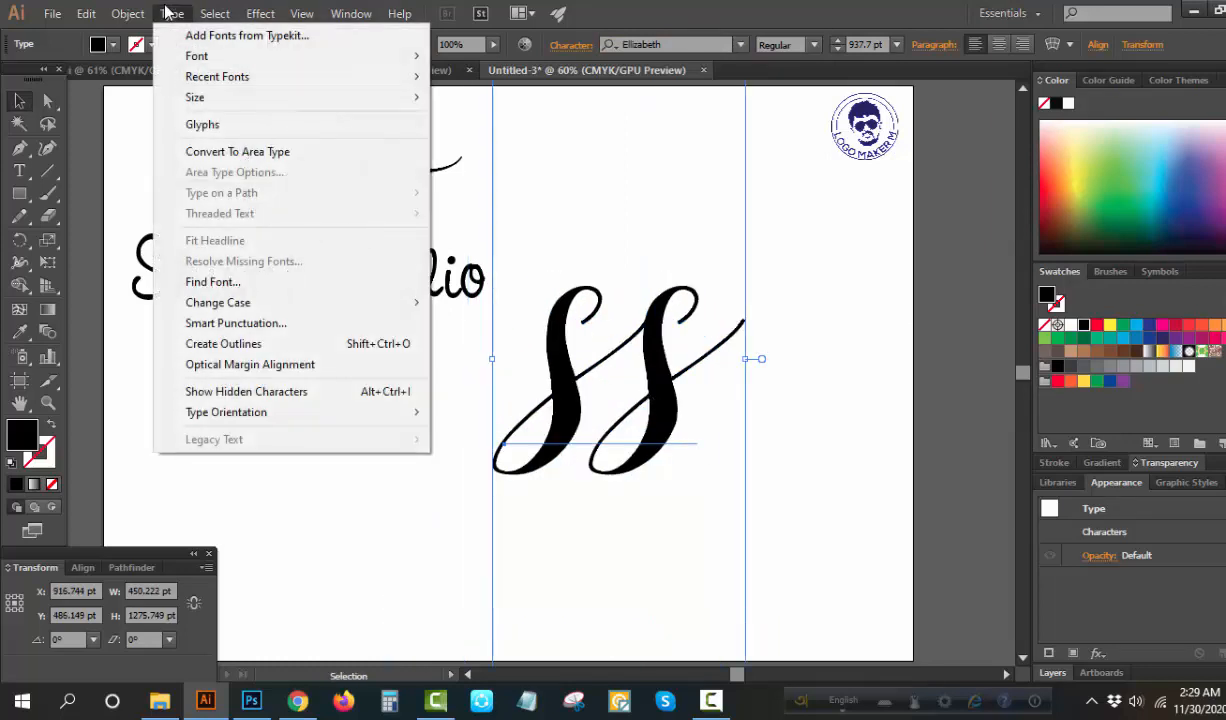
{"action": "left_click", "coordinate": [214, 125]}
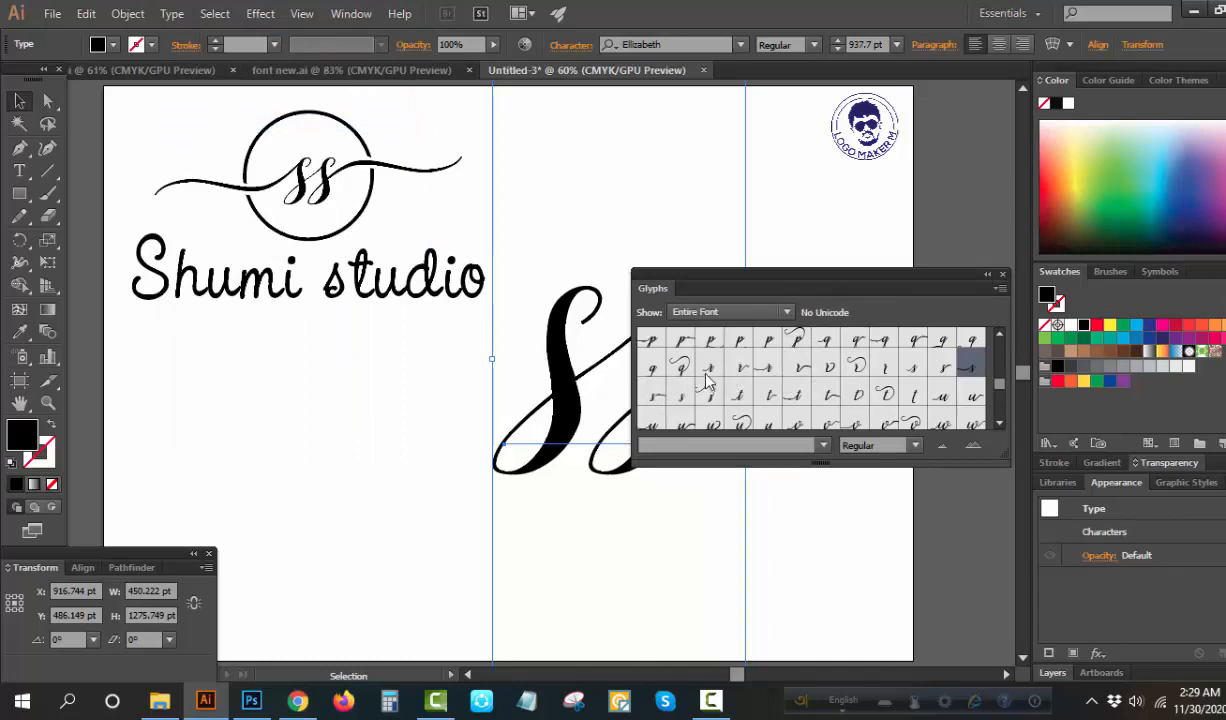
{"action": "left_click", "coordinate": [22, 174]}
{"action": "left_click_drag", "start_coordinate": [596, 368], "coordinate": [541, 365]}
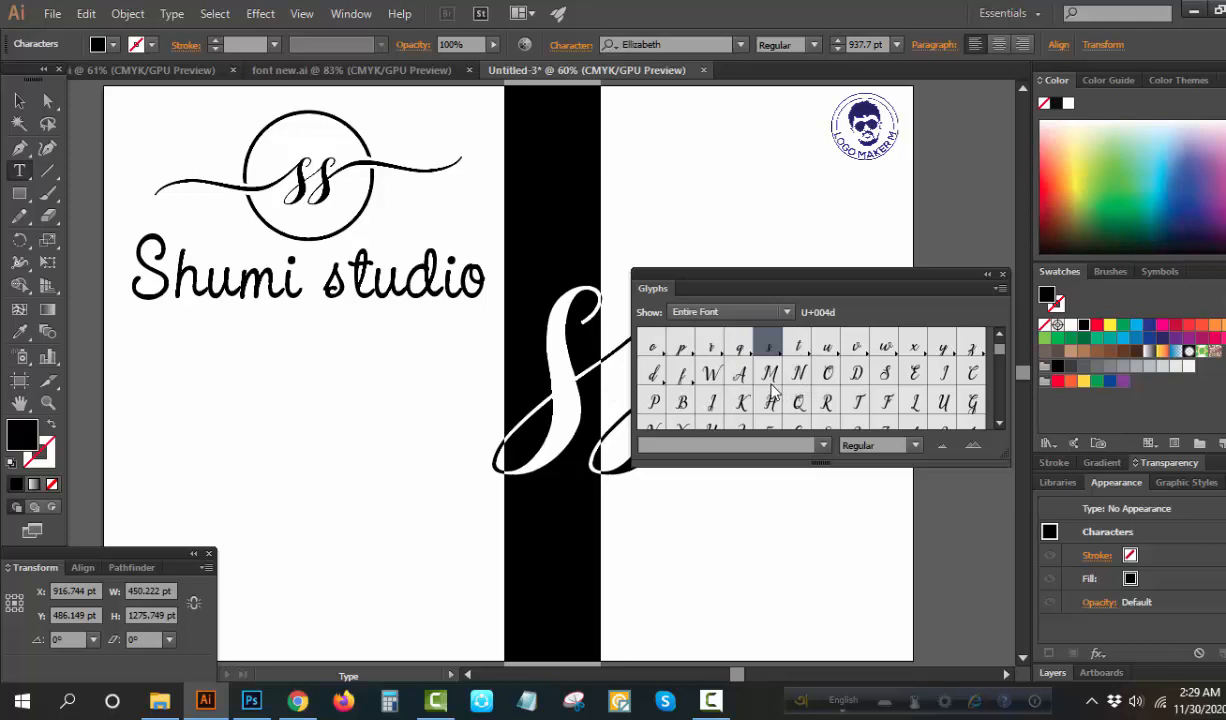
{"action": "scroll", "coordinate": [771, 391], "scroll_direction": "down", "scroll_amount": 8}
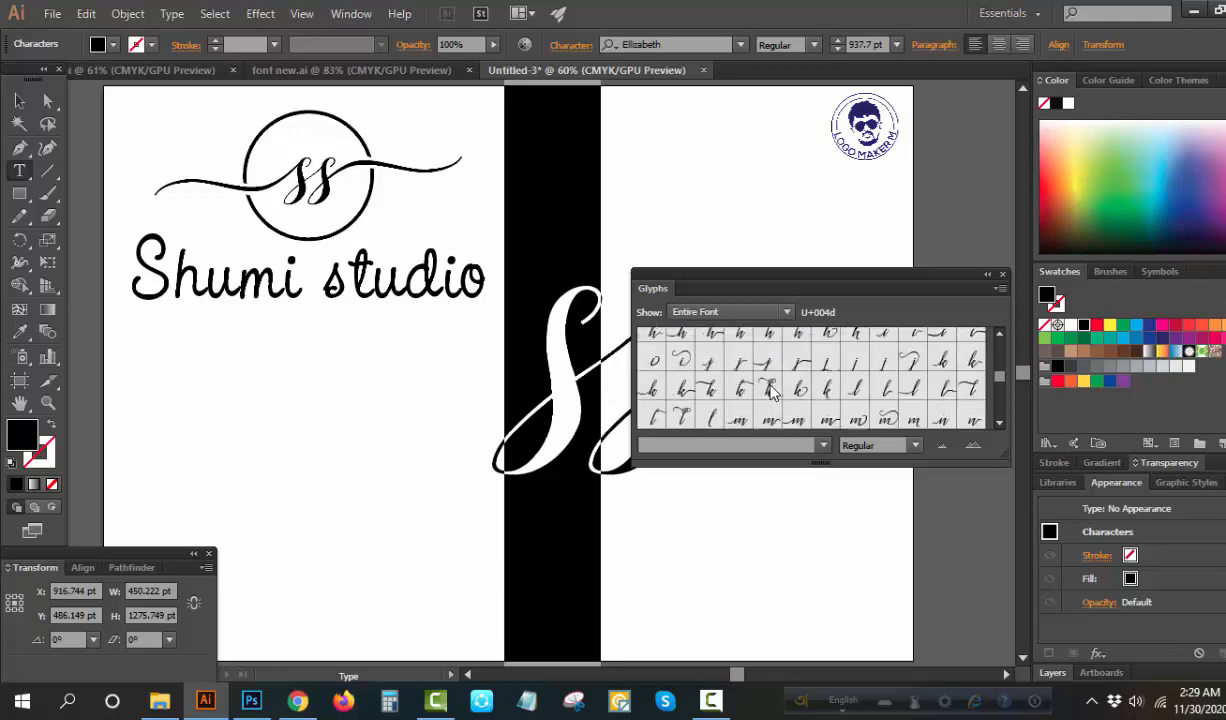
{"action": "scroll", "coordinate": [780, 390], "scroll_direction": "down", "scroll_amount": 5}
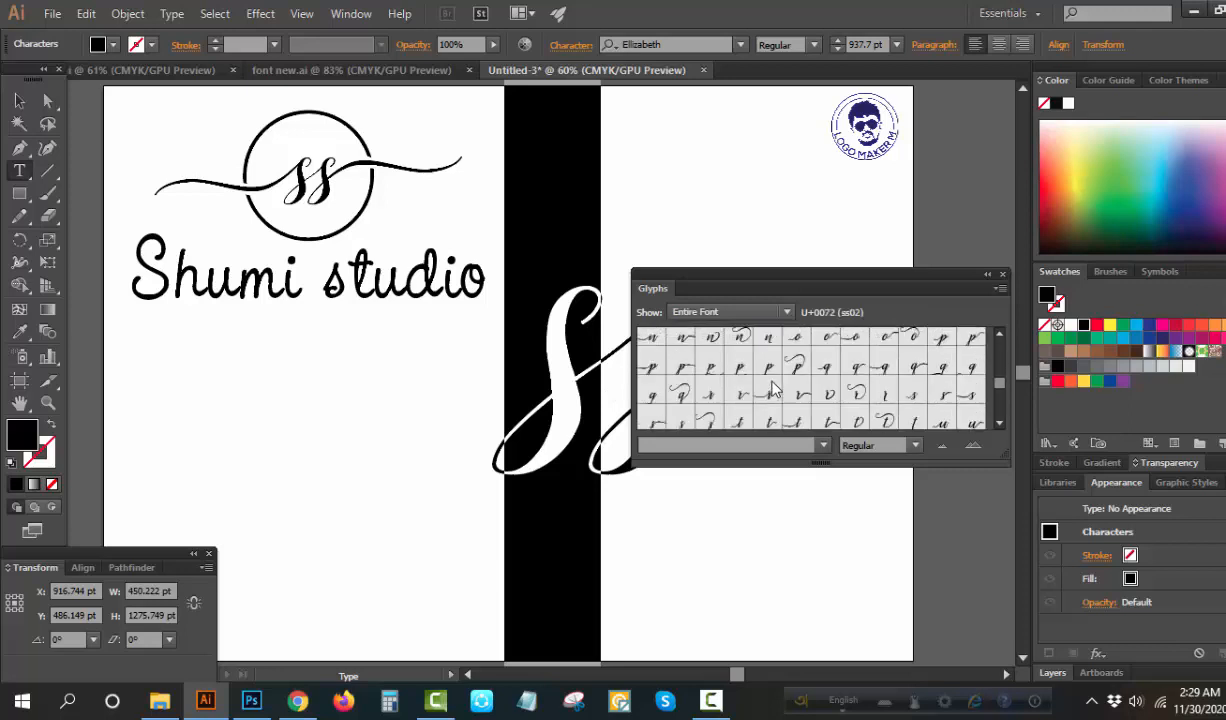
{"action": "scroll", "coordinate": [815, 392], "scroll_direction": "down", "scroll_amount": 6}
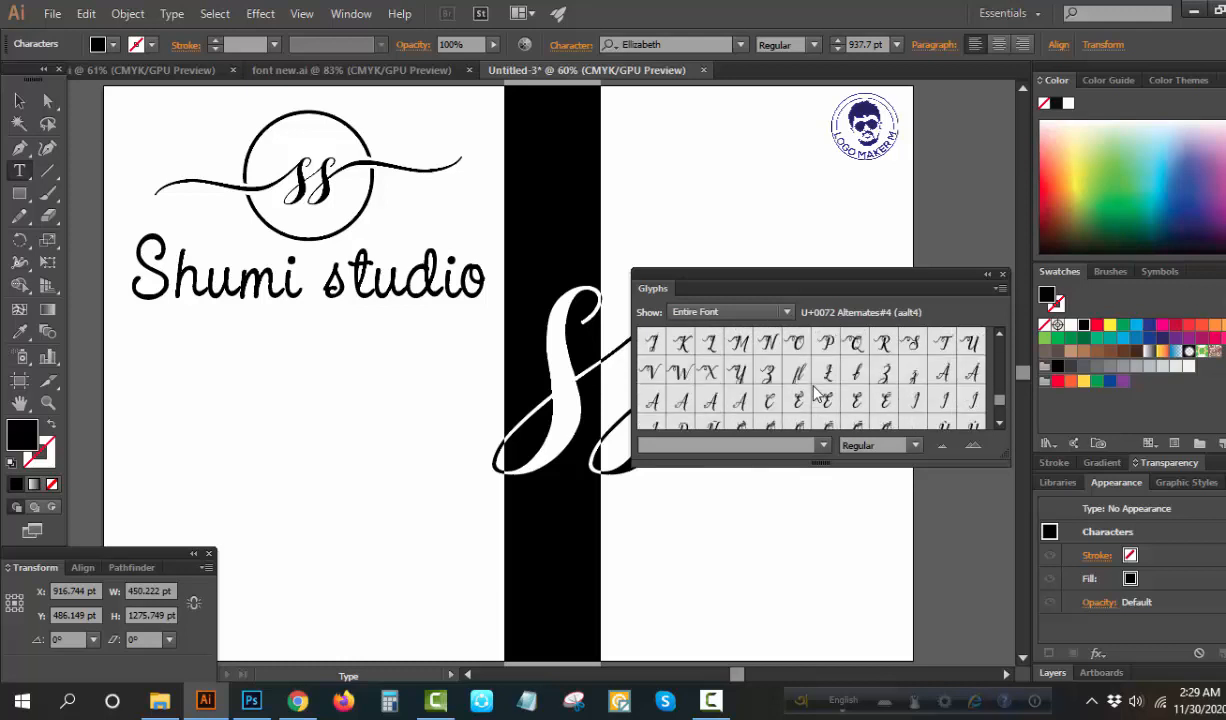
{"action": "scroll", "coordinate": [817, 390], "scroll_direction": "down", "scroll_amount": 5}
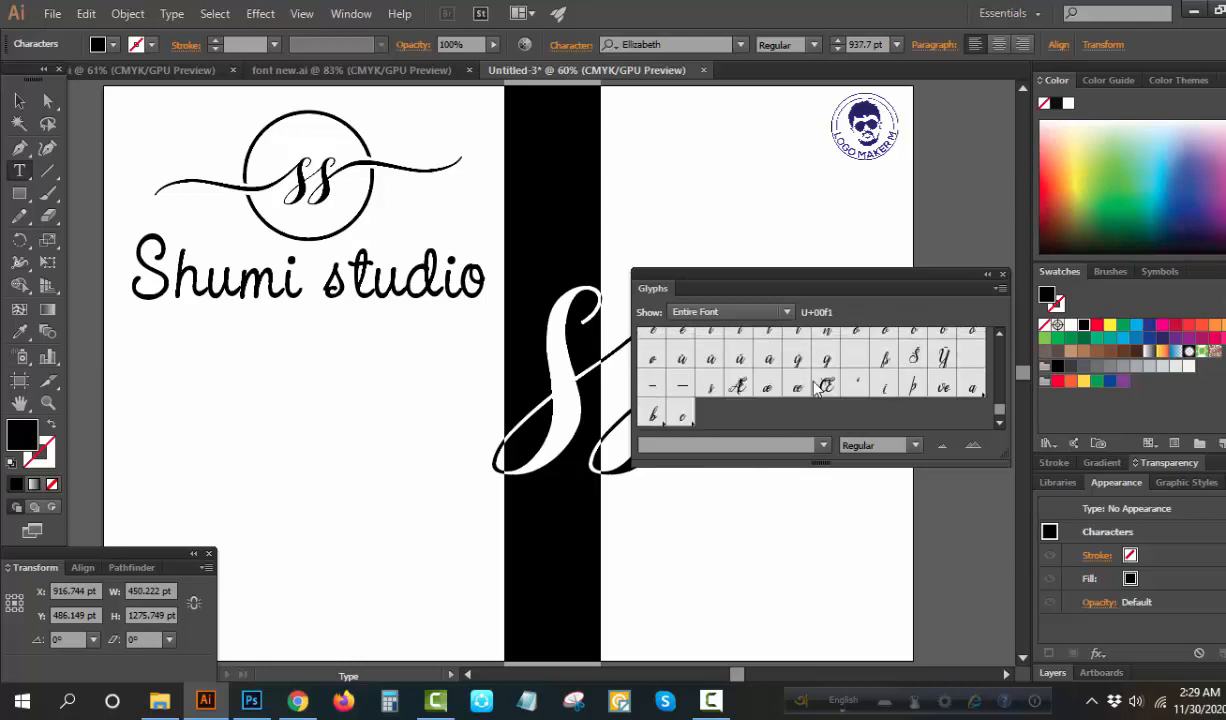
{"action": "scroll", "coordinate": [817, 388], "scroll_direction": "up", "scroll_amount": 10}
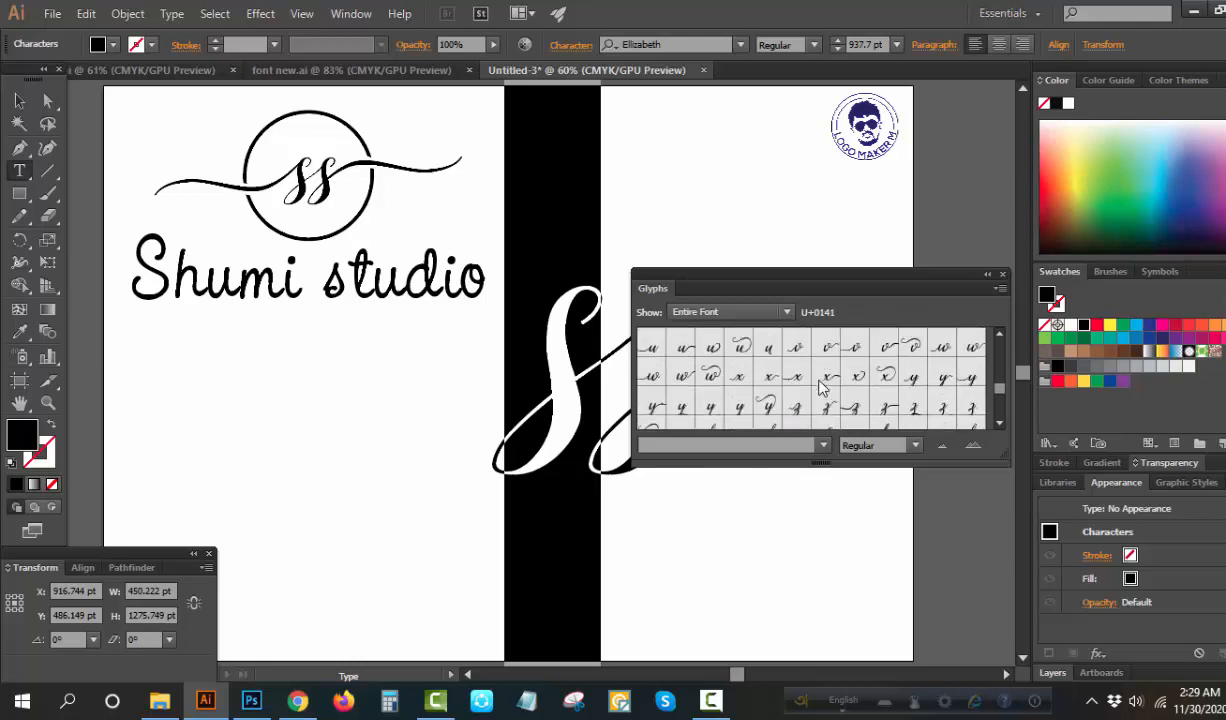
{"action": "scroll", "coordinate": [820, 388], "scroll_direction": "up", "scroll_amount": 2}
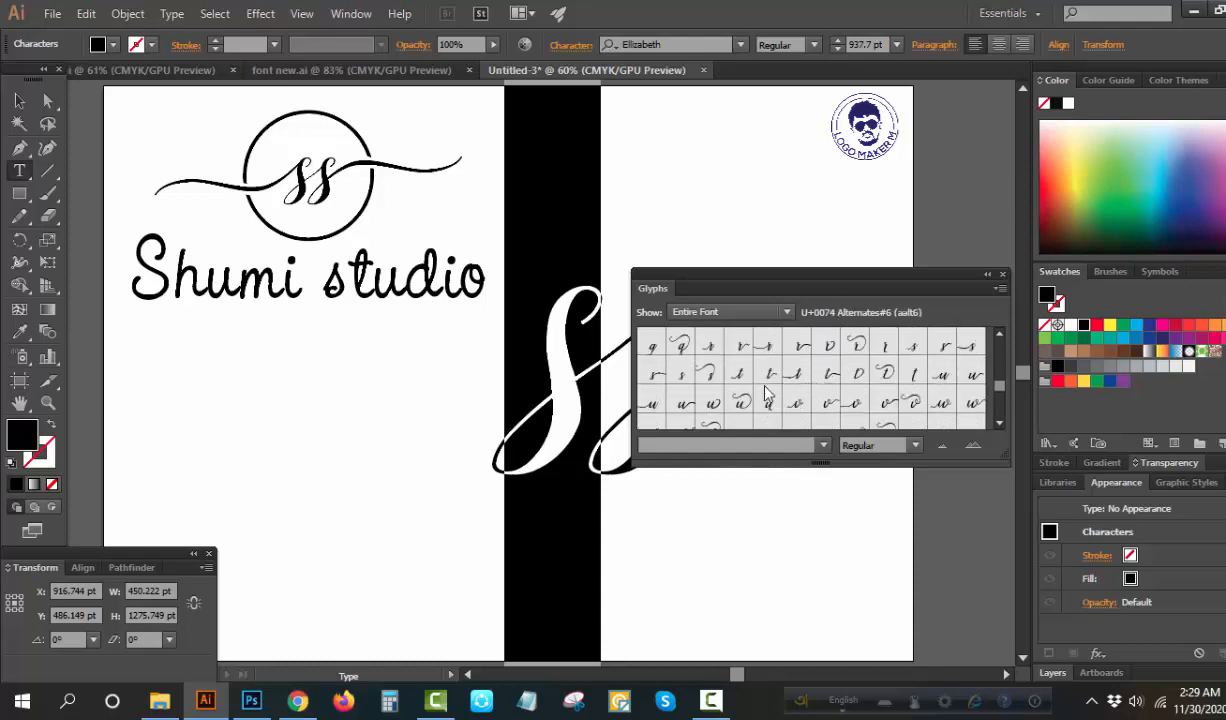
{"action": "scroll", "coordinate": [820, 395], "scroll_direction": "up", "scroll_amount": 4}
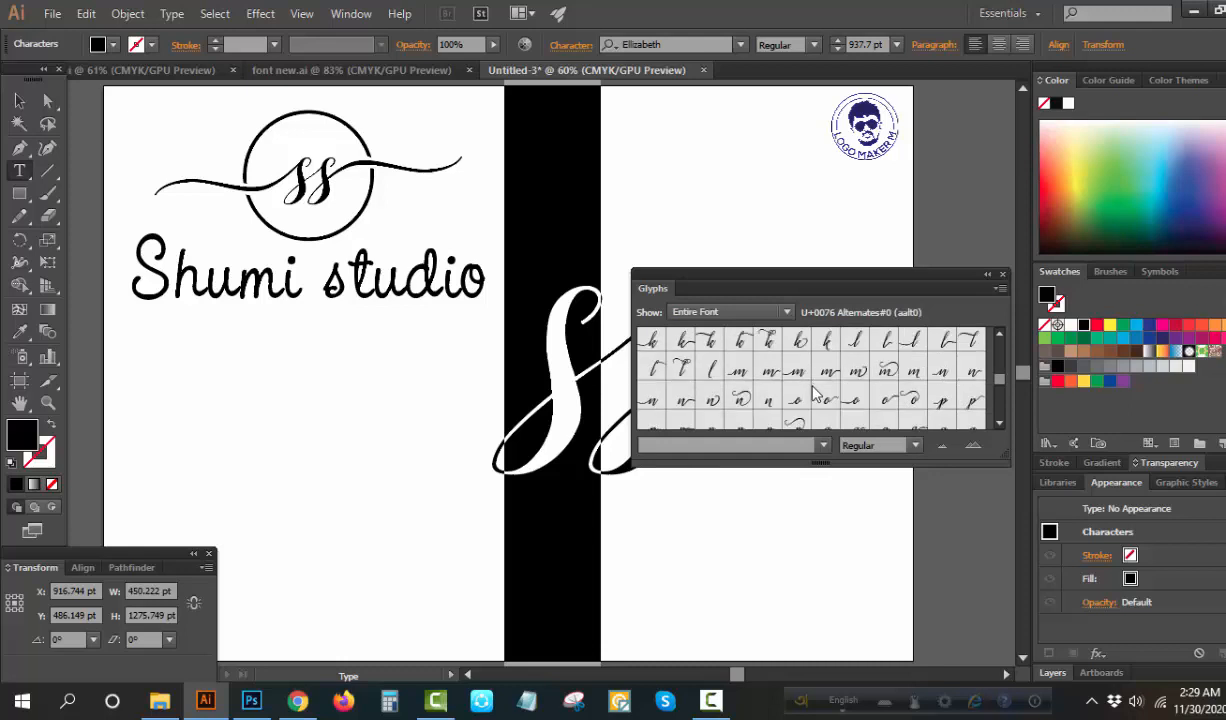
{"action": "scroll", "coordinate": [748, 392], "scroll_direction": "up", "scroll_amount": 2}
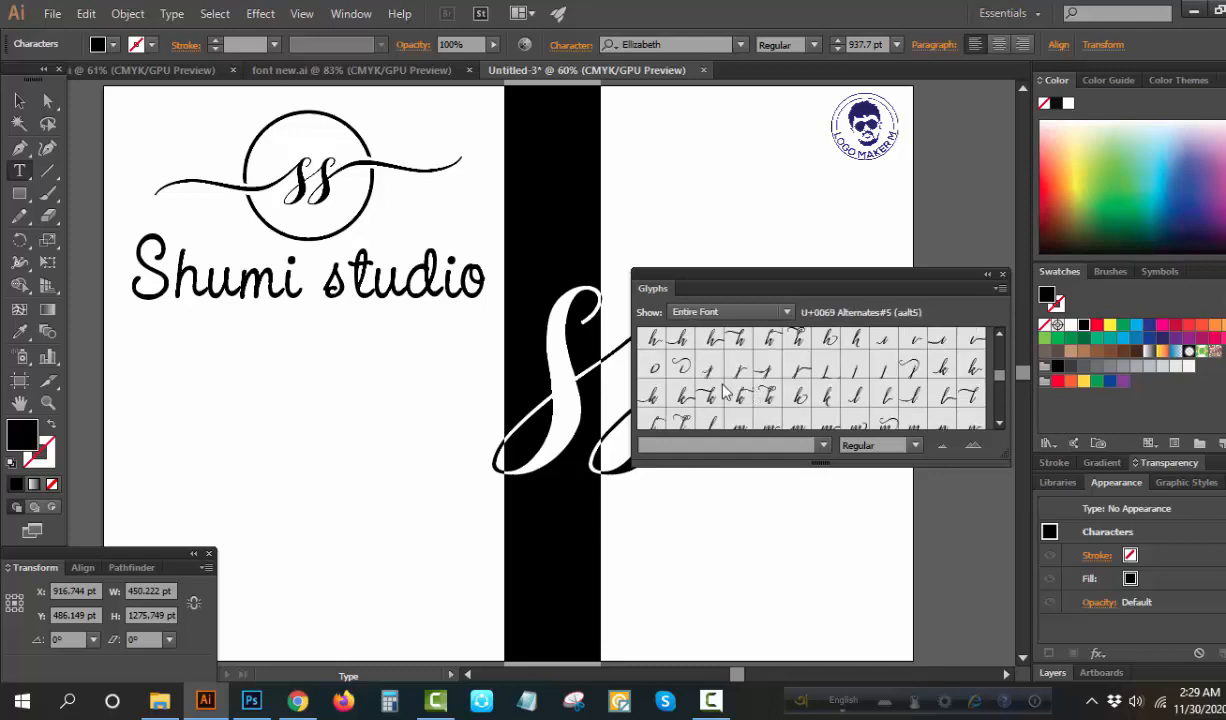
{"action": "scroll", "coordinate": [765, 392], "scroll_direction": "down", "scroll_amount": 2}
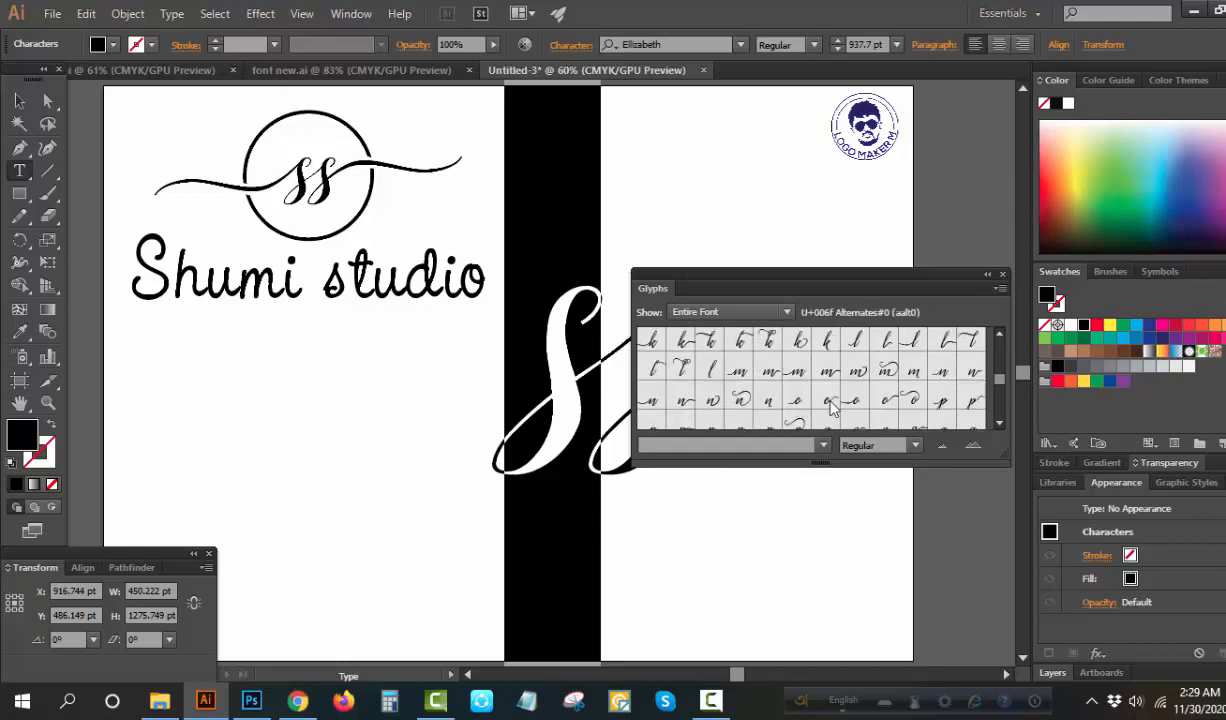
{"action": "scroll", "coordinate": [831, 405], "scroll_direction": "down", "scroll_amount": 2}
{"action": "scroll", "coordinate": [827, 408], "scroll_direction": "down", "scroll_amount": 2}
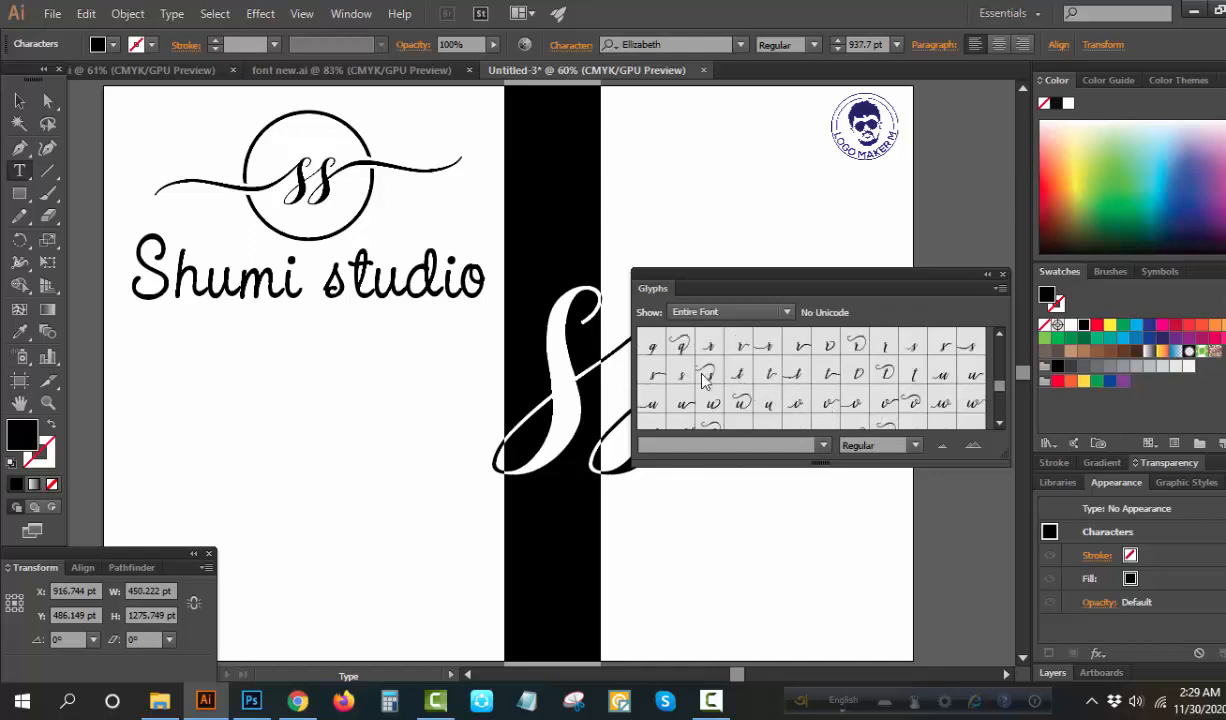
{"action": "double_click", "coordinate": [971, 346]}
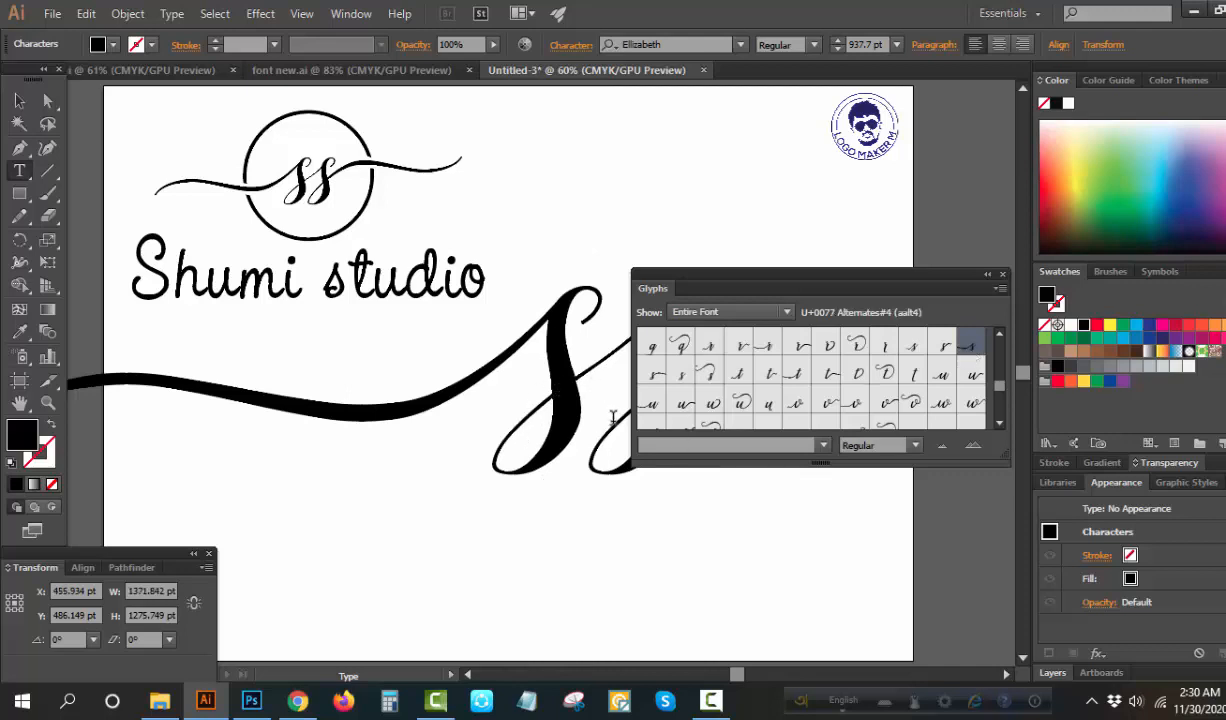
Replace the second s with the trailing-swash glyph U+0073 Alternates#3 (aalt3) and close the glyph list
{"action": "left_click_drag", "start_coordinate": [645, 433], "coordinate": [660, 443]}
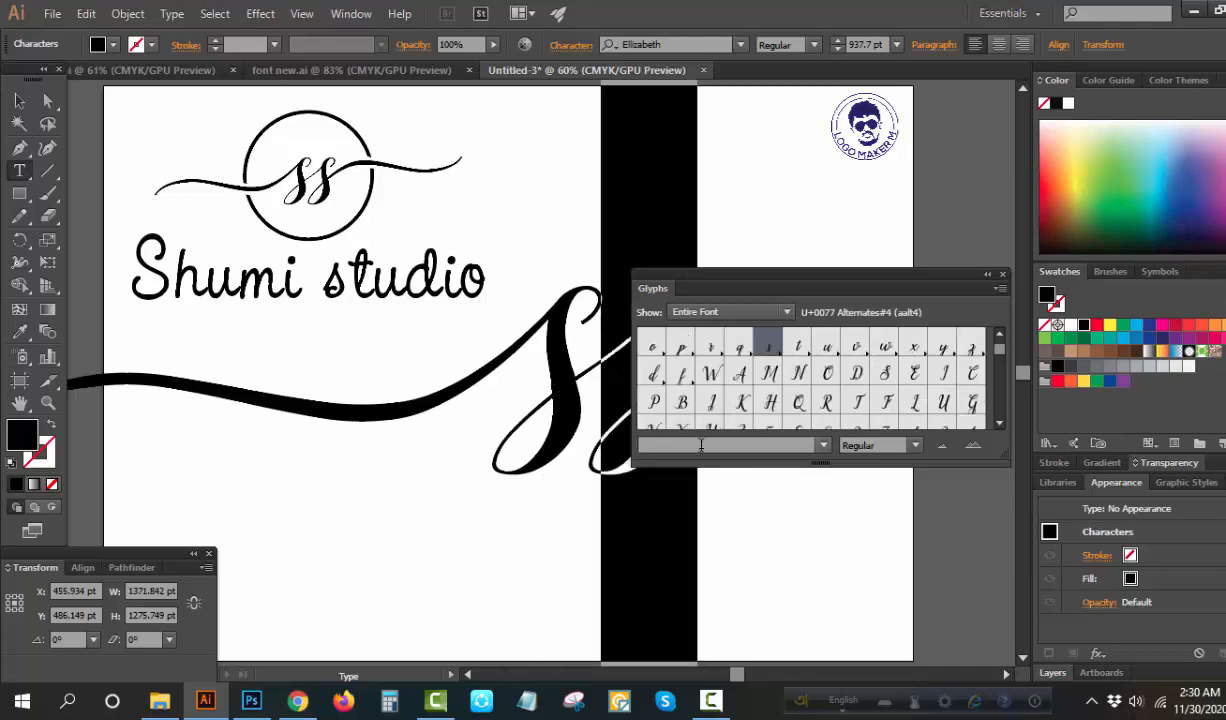
{"action": "scroll", "coordinate": [820, 398], "scroll_direction": "down", "scroll_amount": 5}
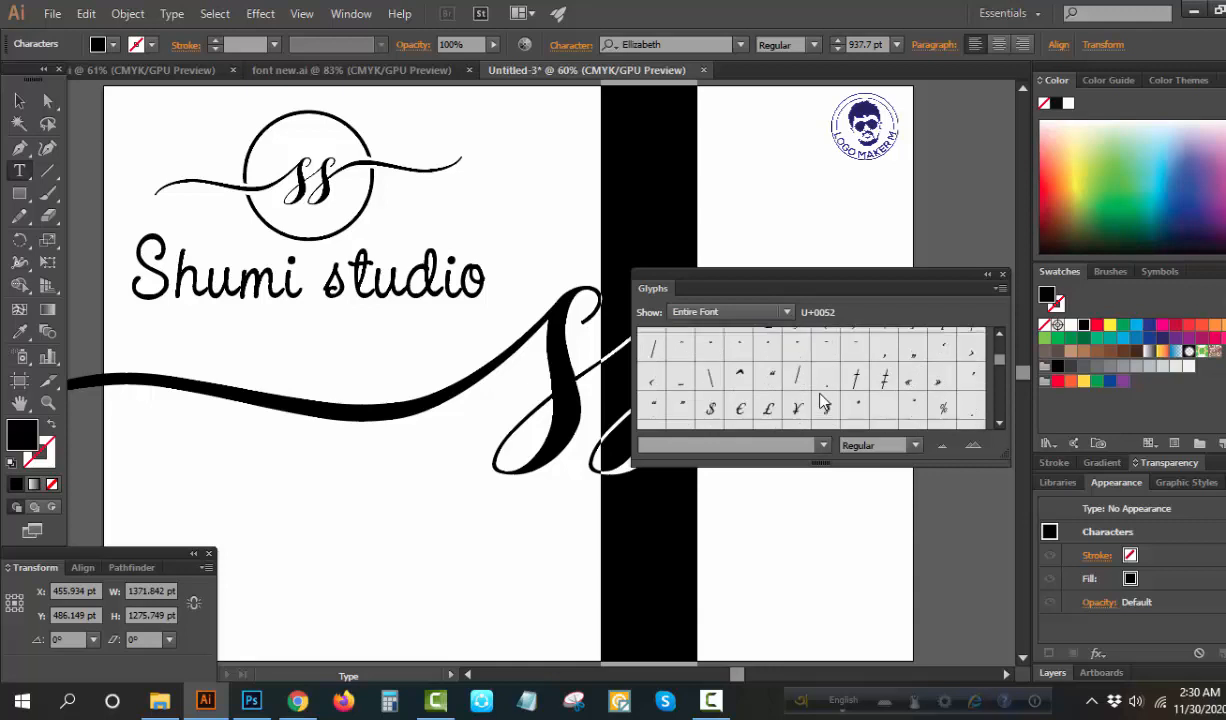
{"action": "scroll", "coordinate": [820, 398], "scroll_direction": "down", "scroll_amount": 2}
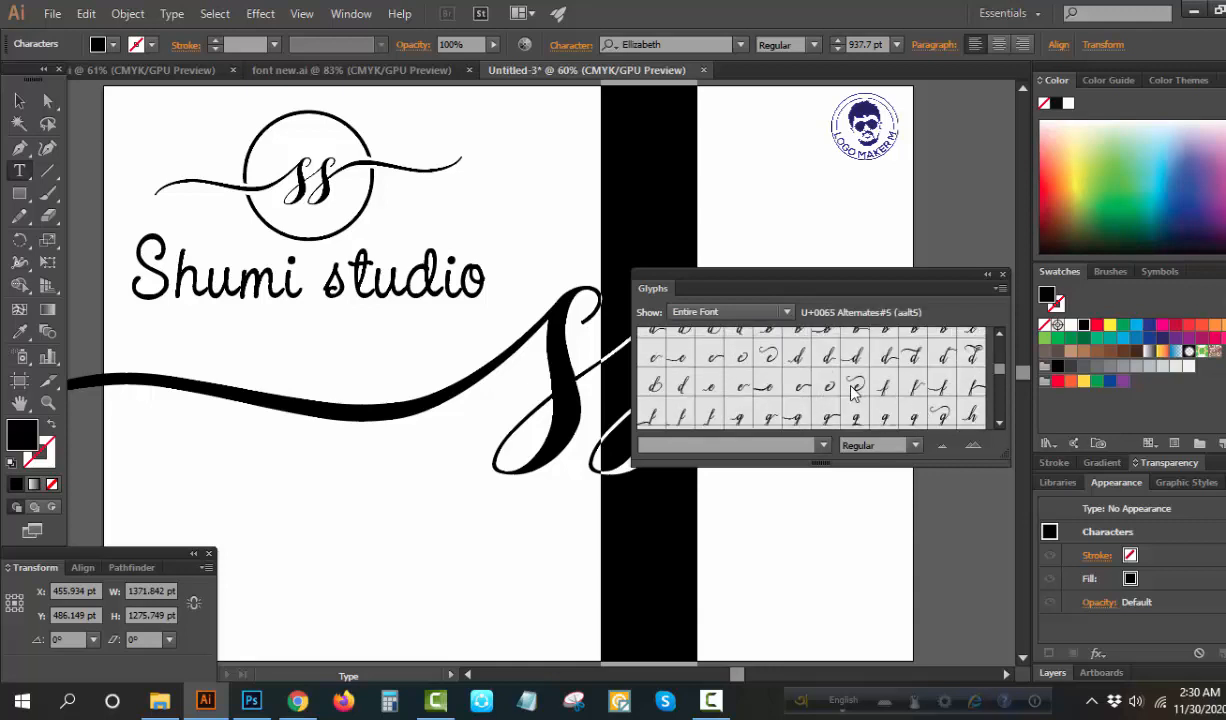
{"action": "scroll", "coordinate": [851, 393], "scroll_direction": "down", "scroll_amount": 3}
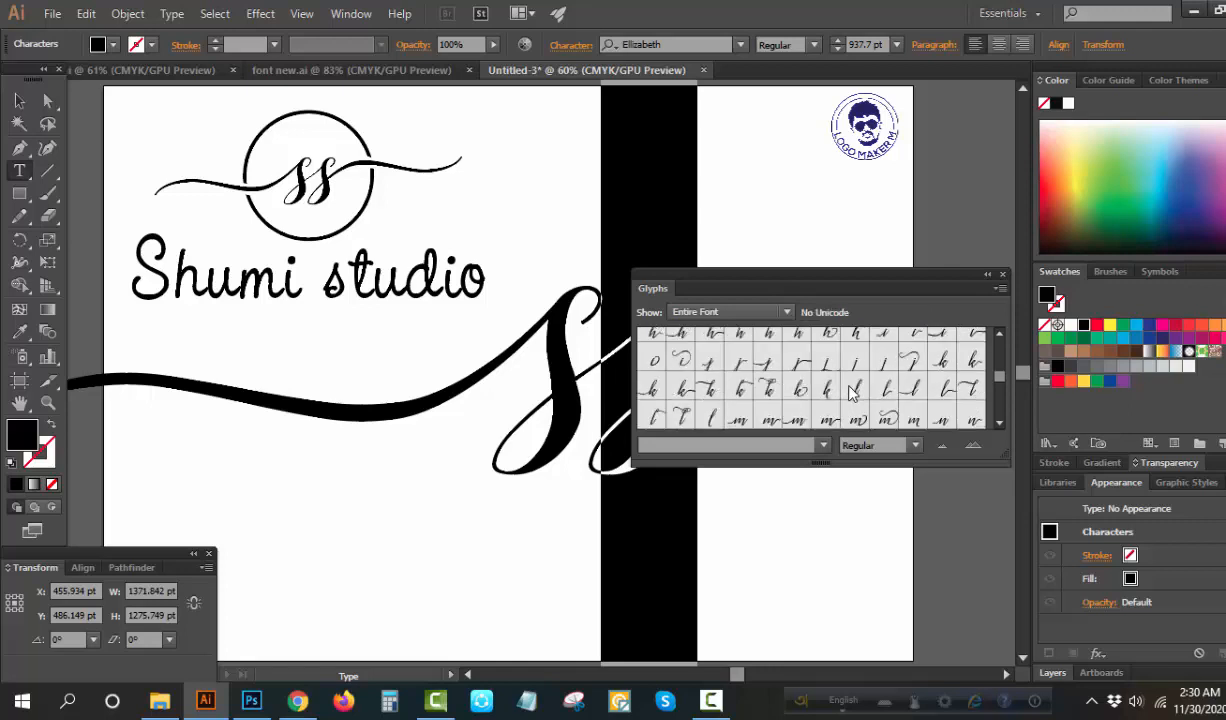
{"action": "scroll", "coordinate": [915, 408], "scroll_direction": "down", "scroll_amount": 2}
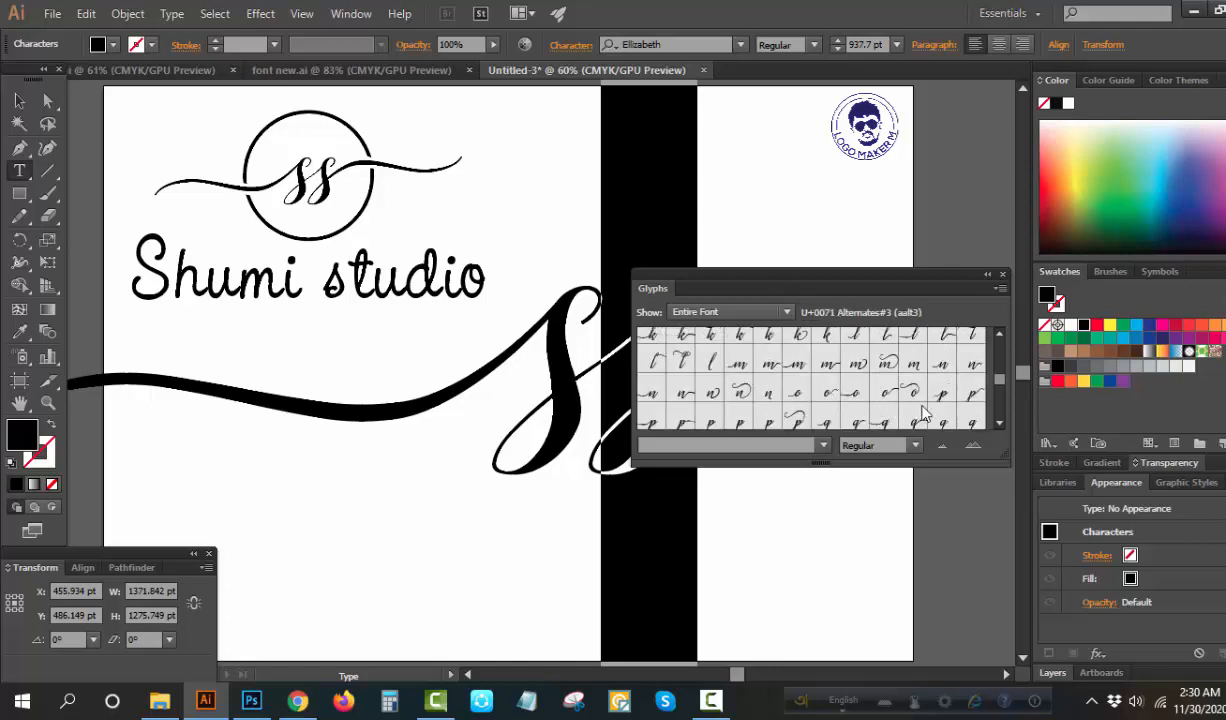
{"action": "scroll", "coordinate": [925, 410], "scroll_direction": "down", "scroll_amount": 2}
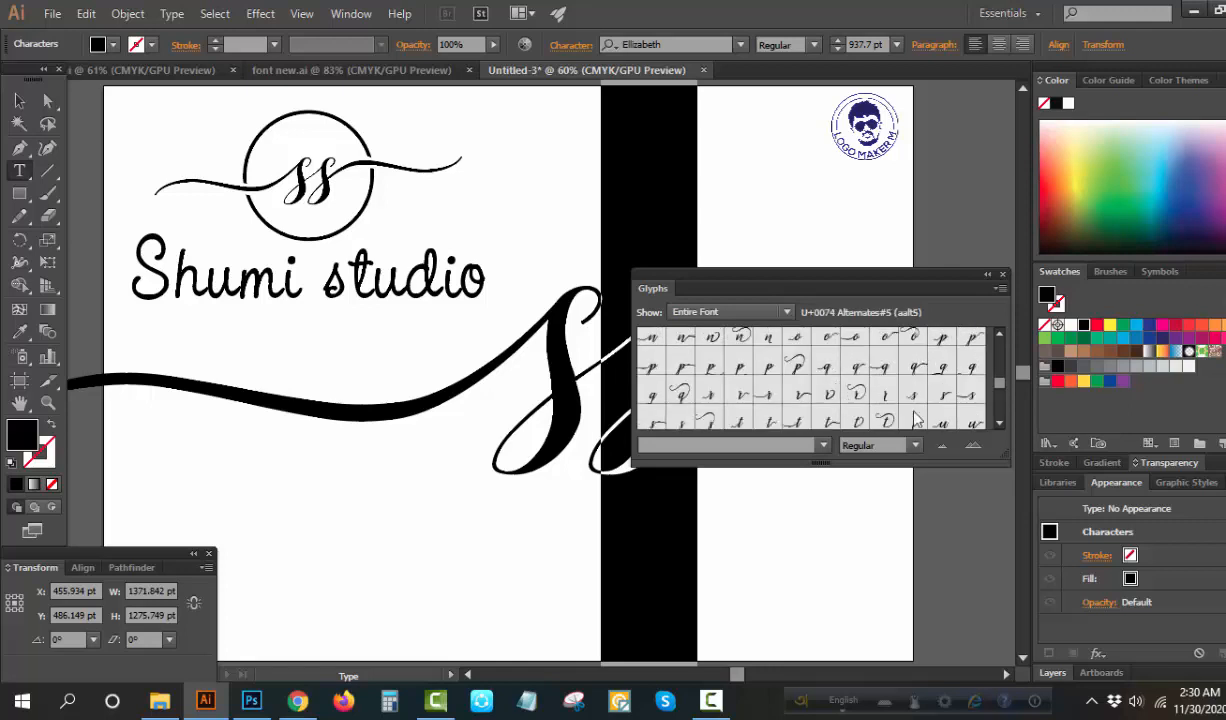
{"action": "scroll", "coordinate": [918, 418], "scroll_direction": "down", "scroll_amount": 2}
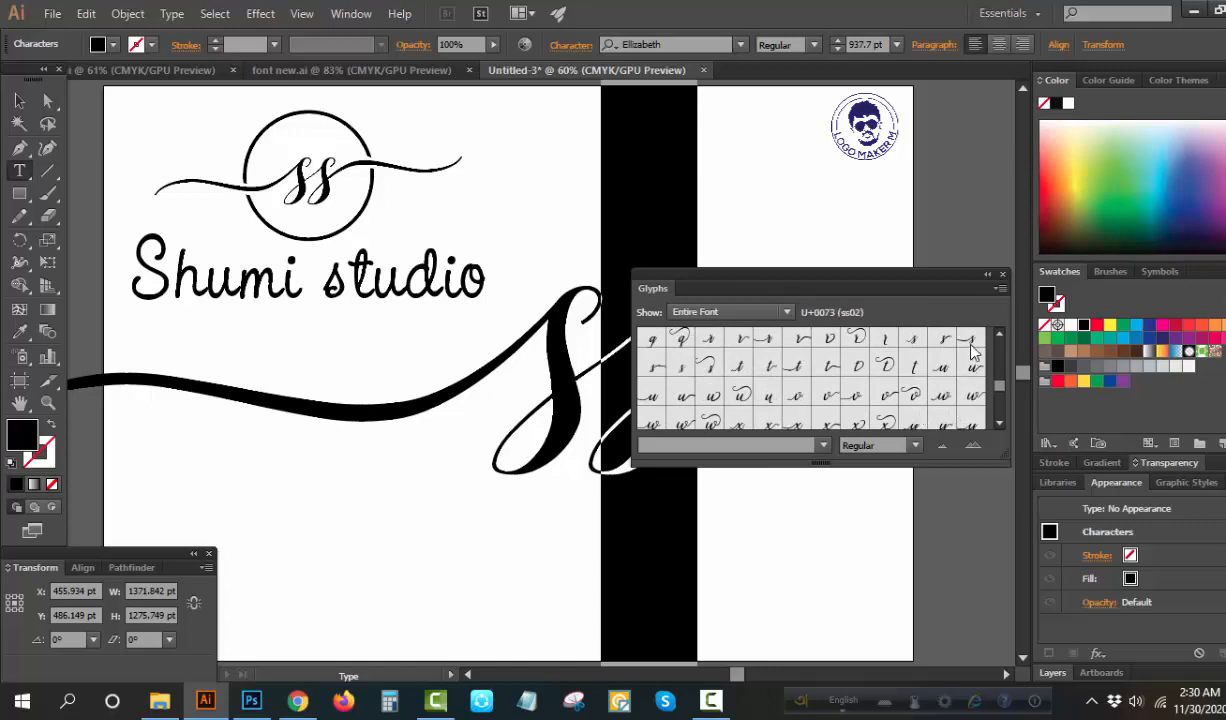
{"action": "scroll", "coordinate": [972, 350], "scroll_direction": "up", "scroll_amount": 2}
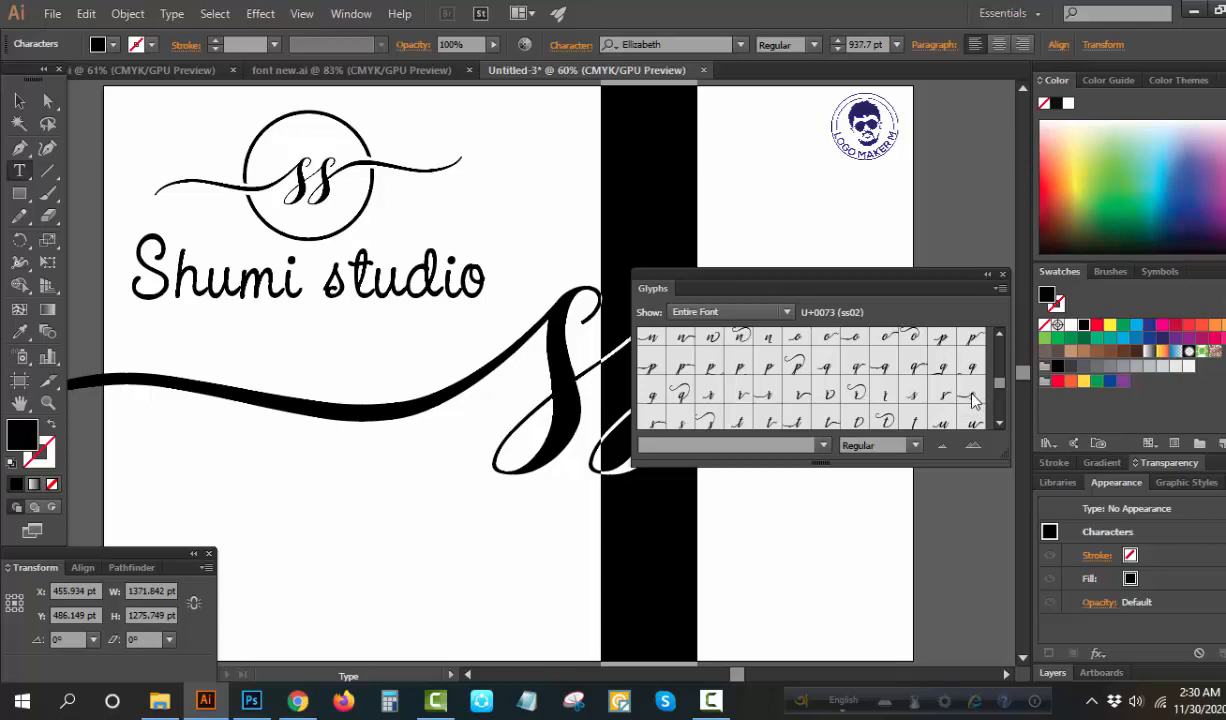
{"action": "double_click", "coordinate": [655, 425]}
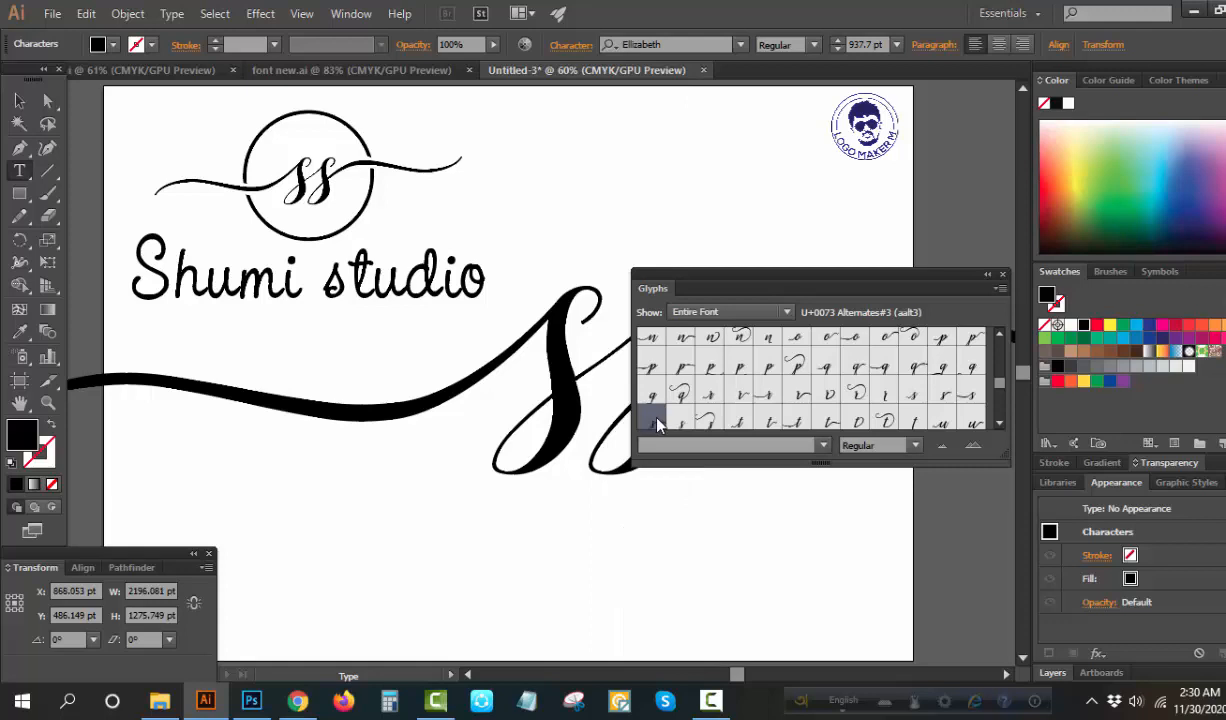
{"action": "left_click", "coordinate": [1003, 274]}
Reposition the swashed ss text slightly higher and nearer the middle of the artboard
{"action": "left_click", "coordinate": [19, 101]}
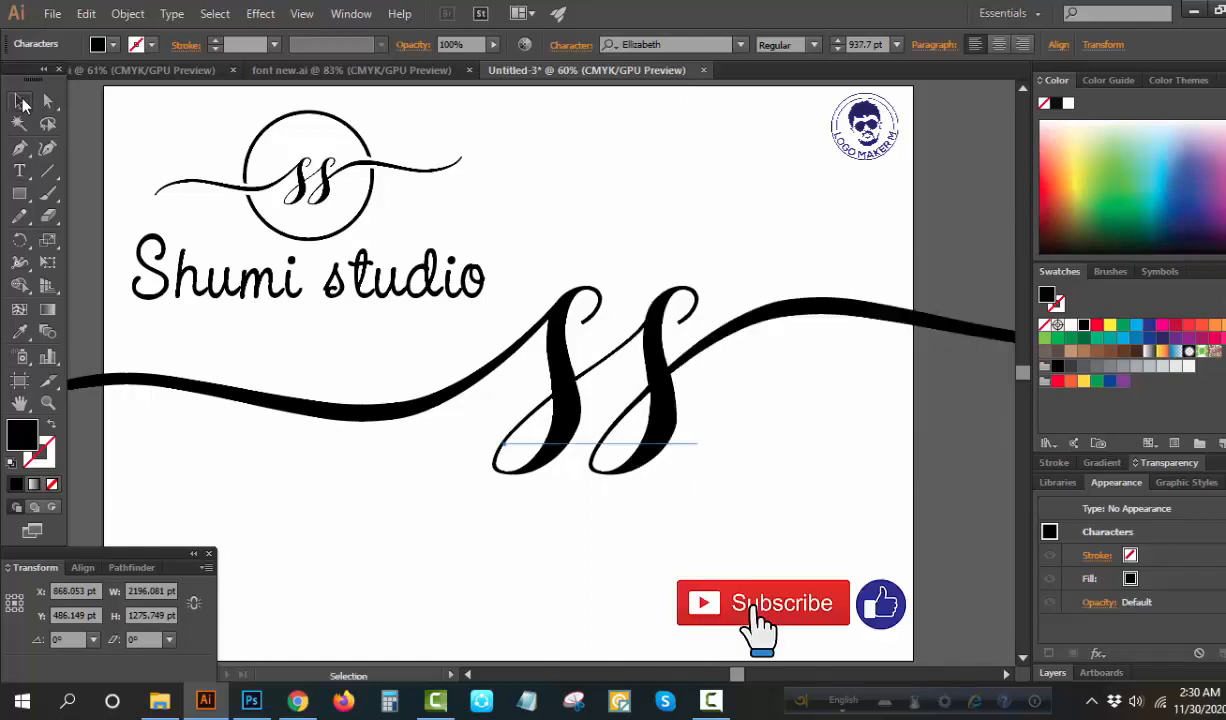
{"action": "left_click_drag", "start_coordinate": [635, 367], "coordinate": [586, 359]}
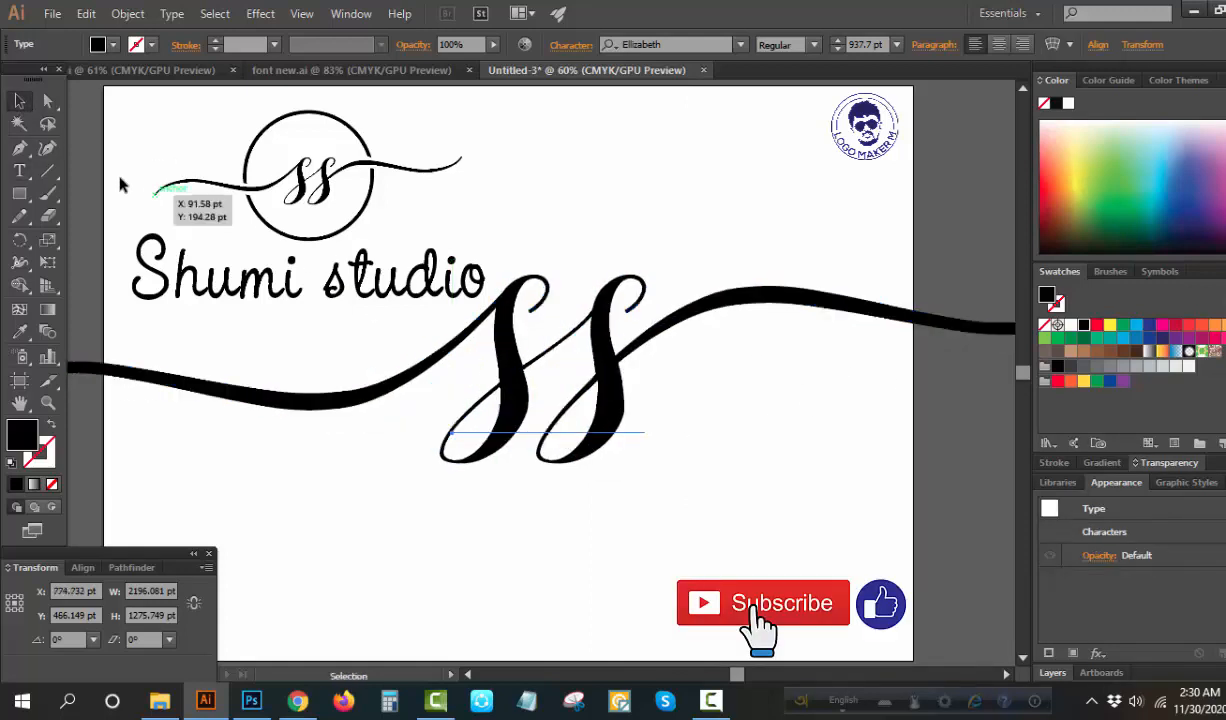
{"action": "left_click_drag", "start_coordinate": [611, 432], "coordinate": [625, 392]}
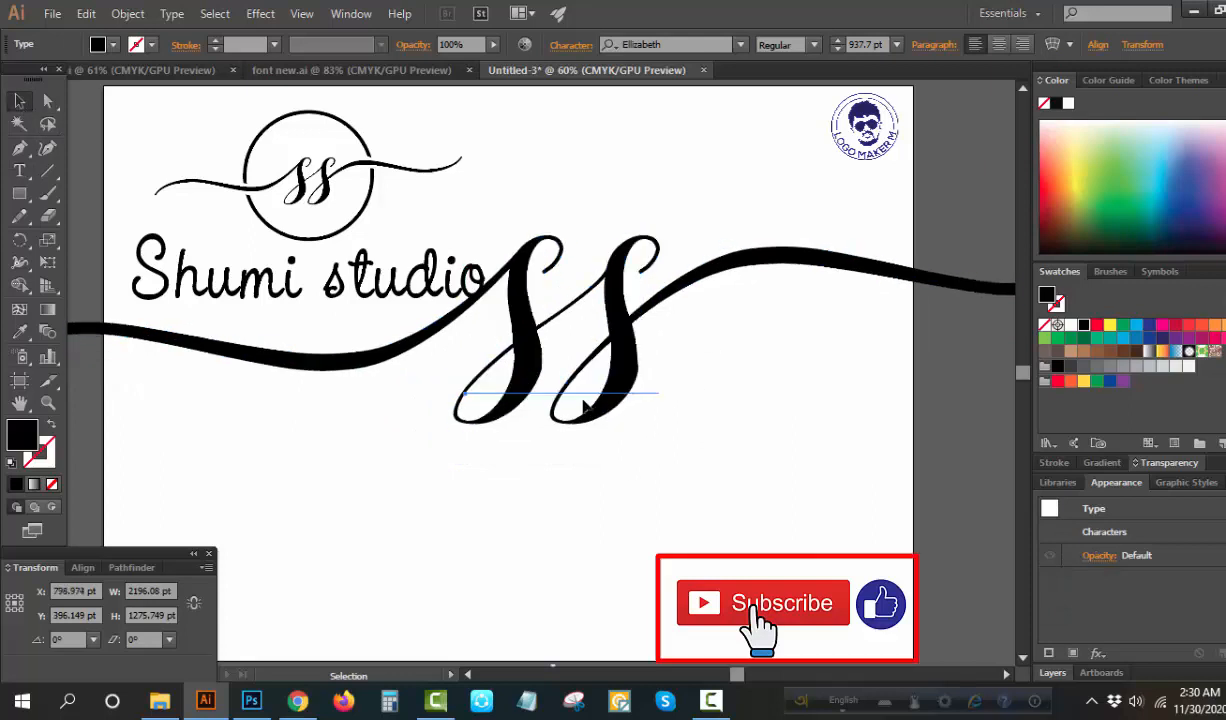
Convert the swashed ss text to outlines
{"action": "right_click", "coordinate": [612, 370]}
{"action": "left_click", "coordinate": [575, 503]}
{"action": "right_click", "coordinate": [585, 372]}
{"action": "left_click", "coordinate": [620, 494]}
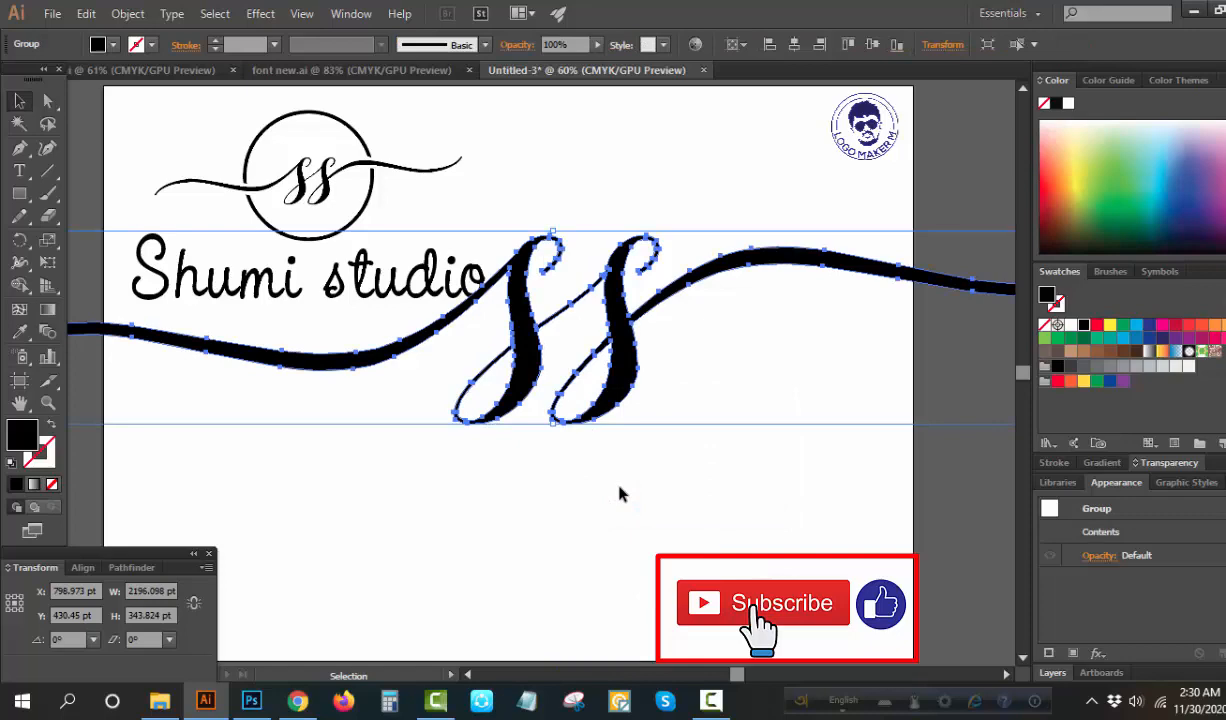
Scale the outlined ss monogram down to a small mark just below the artboard's centre
{"action": "left_click_drag", "start_coordinate": [555, 424], "coordinate": [567, 387]}
{"action": "left_click", "coordinate": [578, 410]}
{"action": "left_click", "coordinate": [475, 360]}
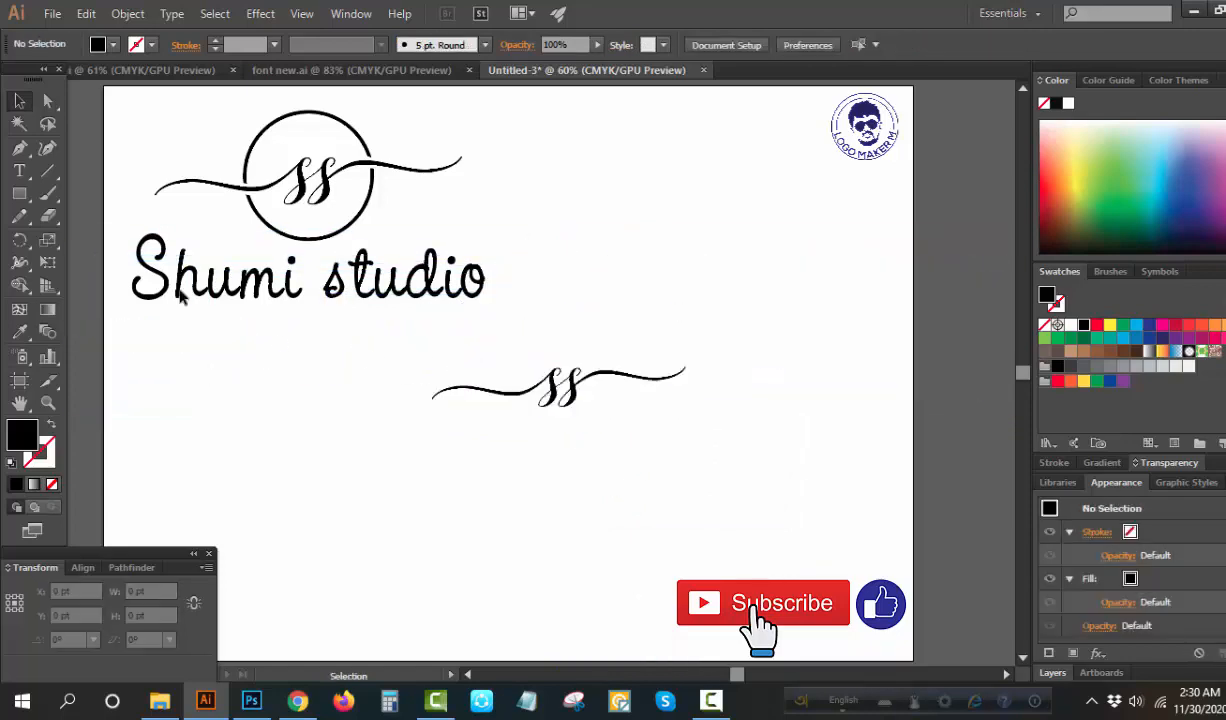
Draw a filled circle centred on the ss monogram and enlarge both together until the circle is about 304 pt wide
{"action": "mouse_move", "coordinate": [19, 193]}
{"action": "left_mouse_down"}
{"action": "mouse_move", "coordinate": [85, 262]}
{"action": "mouse_move", "coordinate": [66, 262]}
{"action": "mouse_move", "coordinate": [66, 238]}
{"action": "left_mouse_up"}
{"action": "left_click_drag", "start_coordinate": [562, 377], "coordinate": [600, 435]}
{"action": "left_click", "coordinate": [19, 101]}
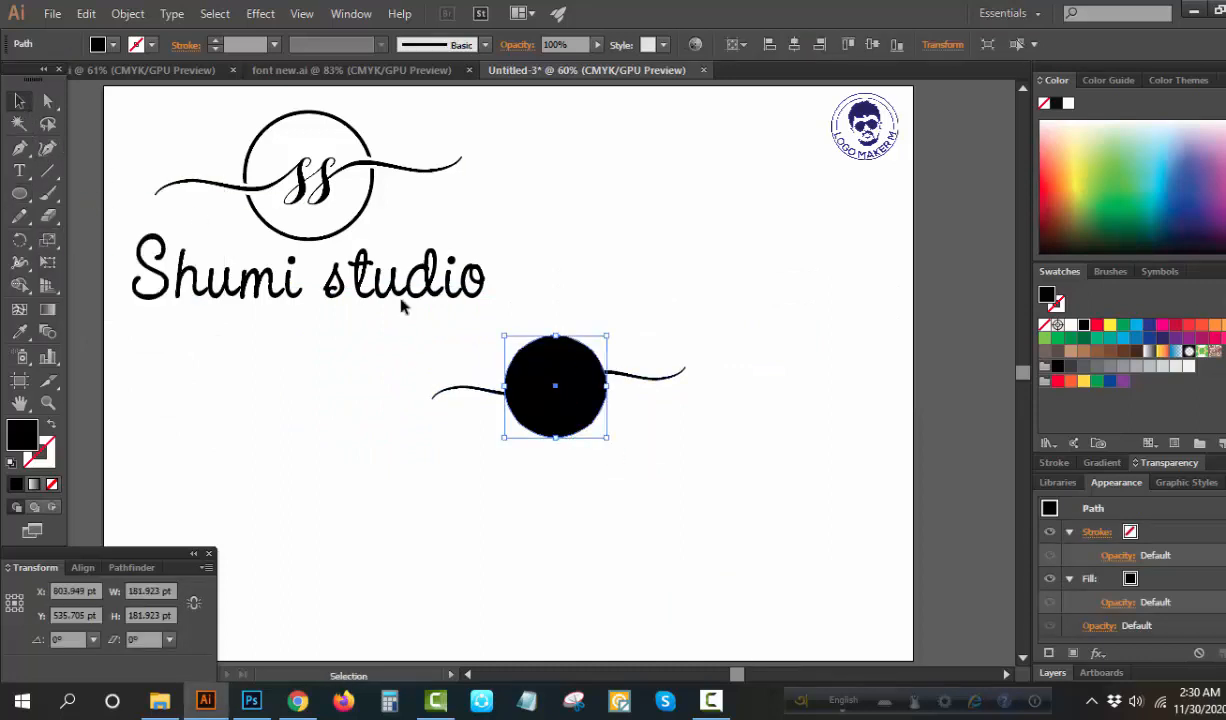
{"action": "left_click_drag", "start_coordinate": [402, 306], "coordinate": [769, 520]}
{"action": "left_click", "coordinate": [640, 504]}
{"action": "left_click", "coordinate": [549, 455]}
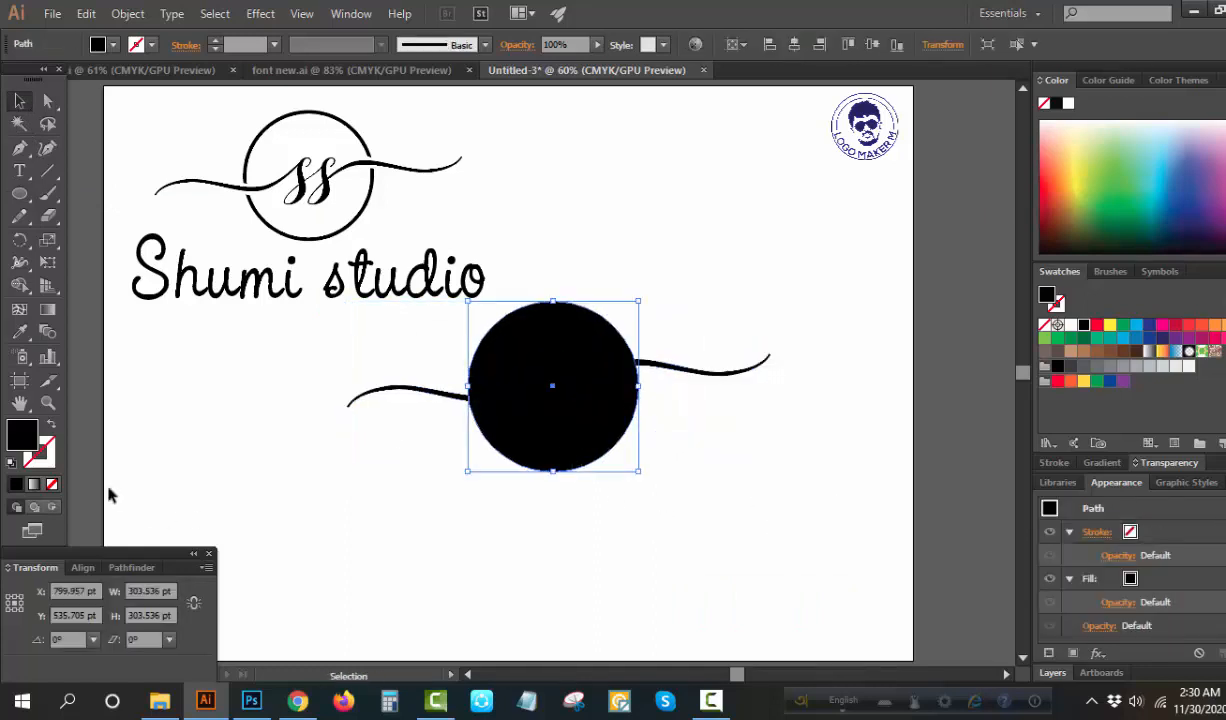
Remove the circle's fill and give it a 4 pt black stroke
{"action": "left_click", "coordinate": [54, 483]}
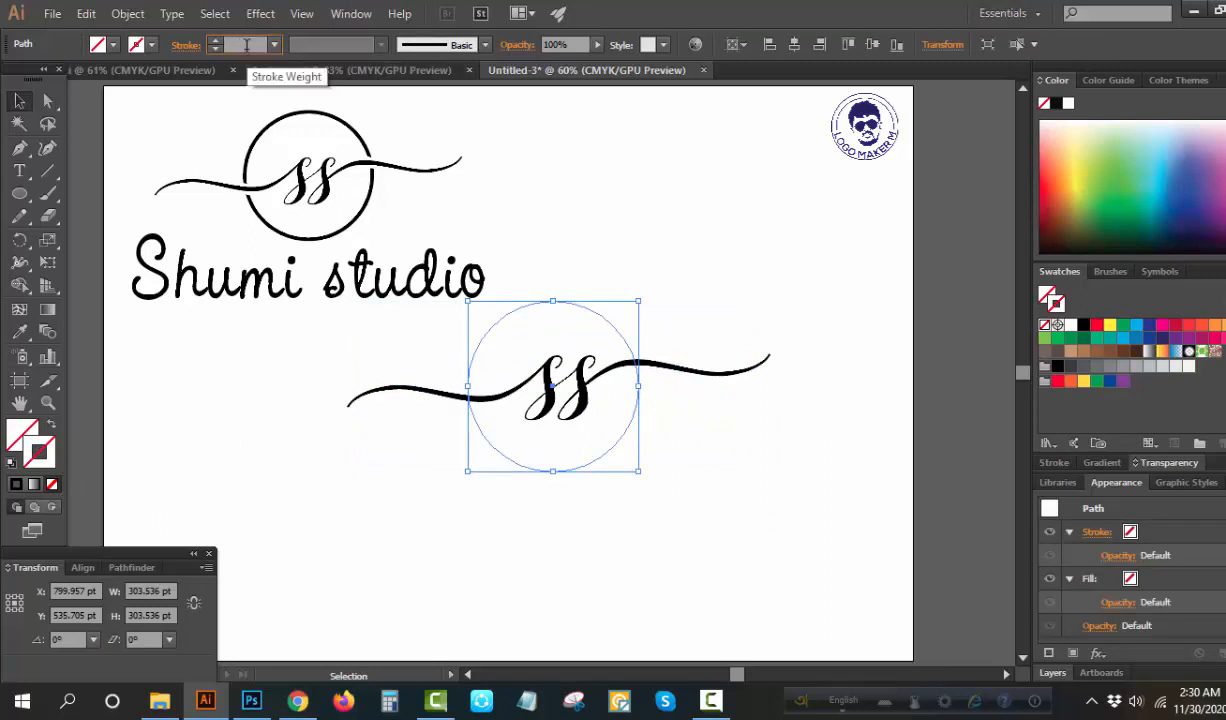
{"action": "key", "text": "Return"}
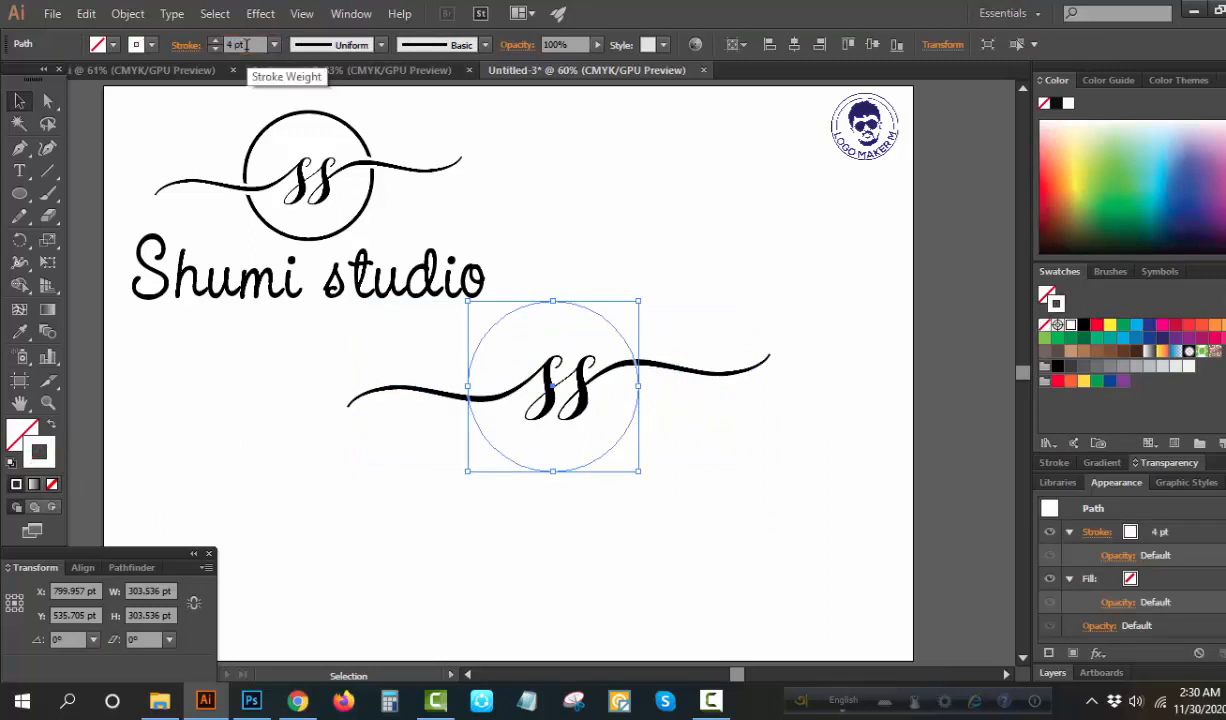
{"action": "left_click", "coordinate": [1084, 326]}
{"action": "left_click_drag", "start_coordinate": [684, 285], "coordinate": [607, 331]}
Thicken the circle's stroke to 8 pt
{"action": "left_click", "coordinate": [255, 44]}
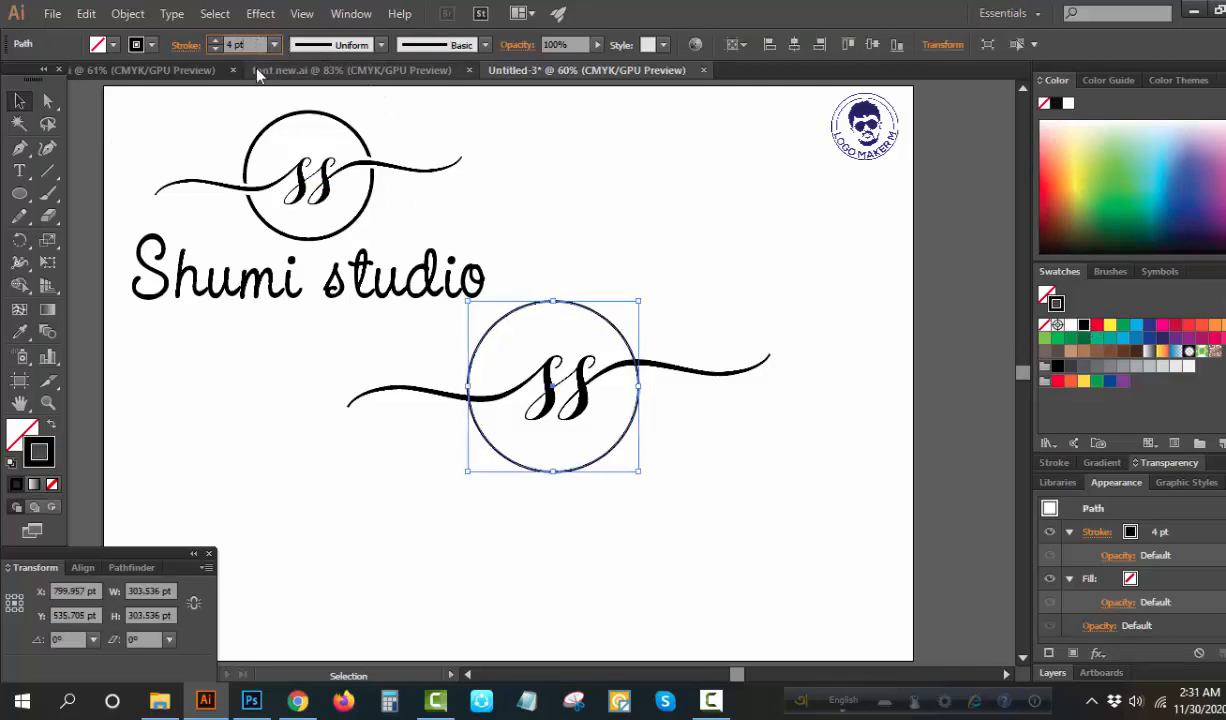
{"action": "key", "text": "Up"}
{"action": "key", "text": "Up"}
{"action": "key", "text": "Up"}
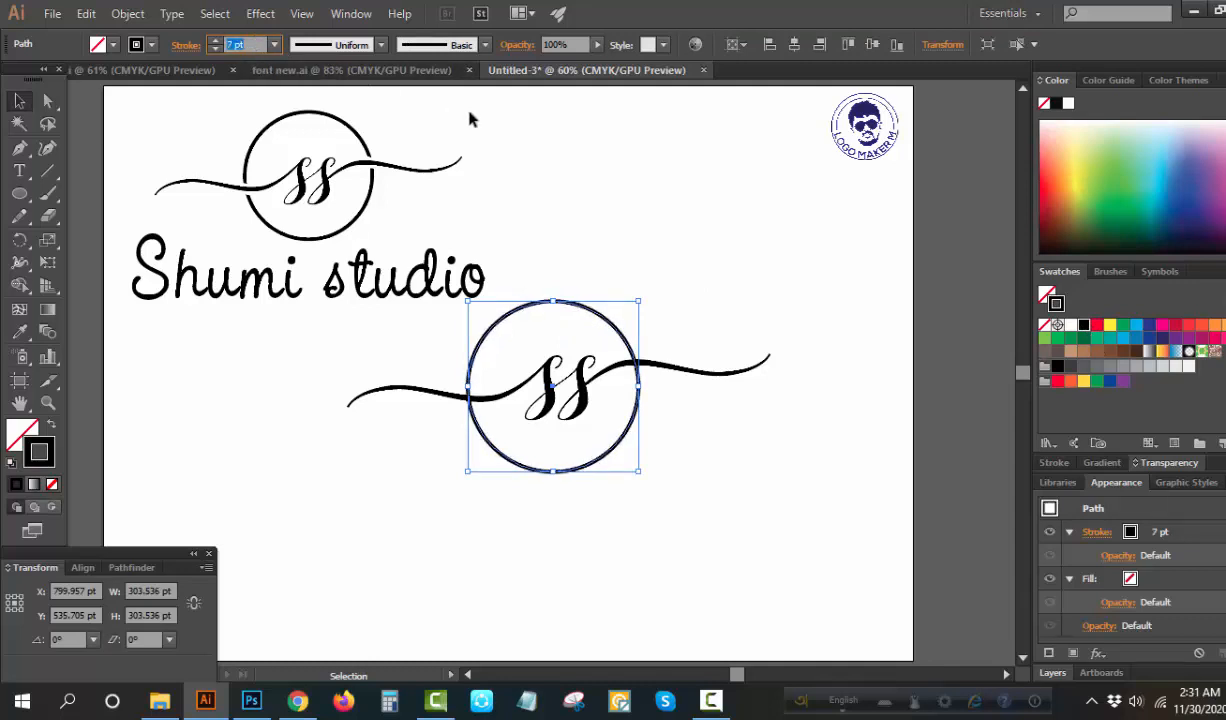
{"action": "key", "text": "Up"}
{"action": "key", "text": "Up"}
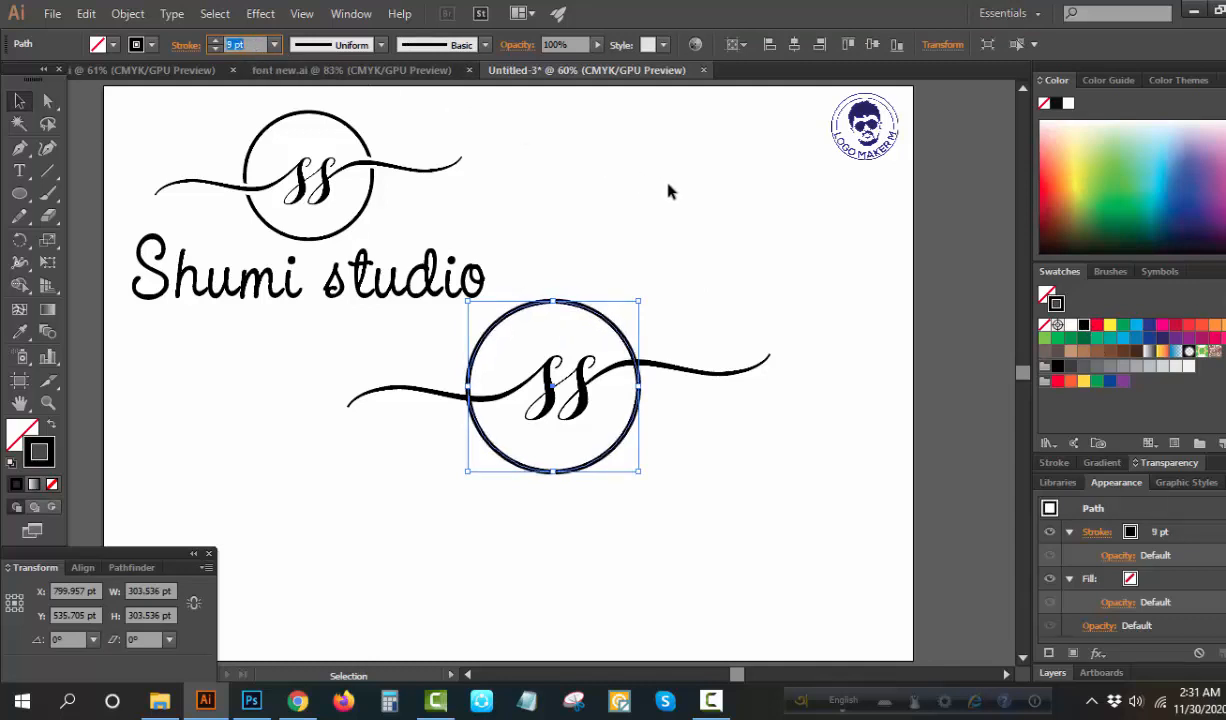
{"action": "left_click", "coordinate": [668, 190]}
{"action": "mouse_move", "coordinate": [631, 293]}
{"action": "left_mouse_down"}
{"action": "mouse_move", "coordinate": [563, 328]}
{"action": "mouse_move", "coordinate": [648, 294]}
{"action": "left_mouse_up"}
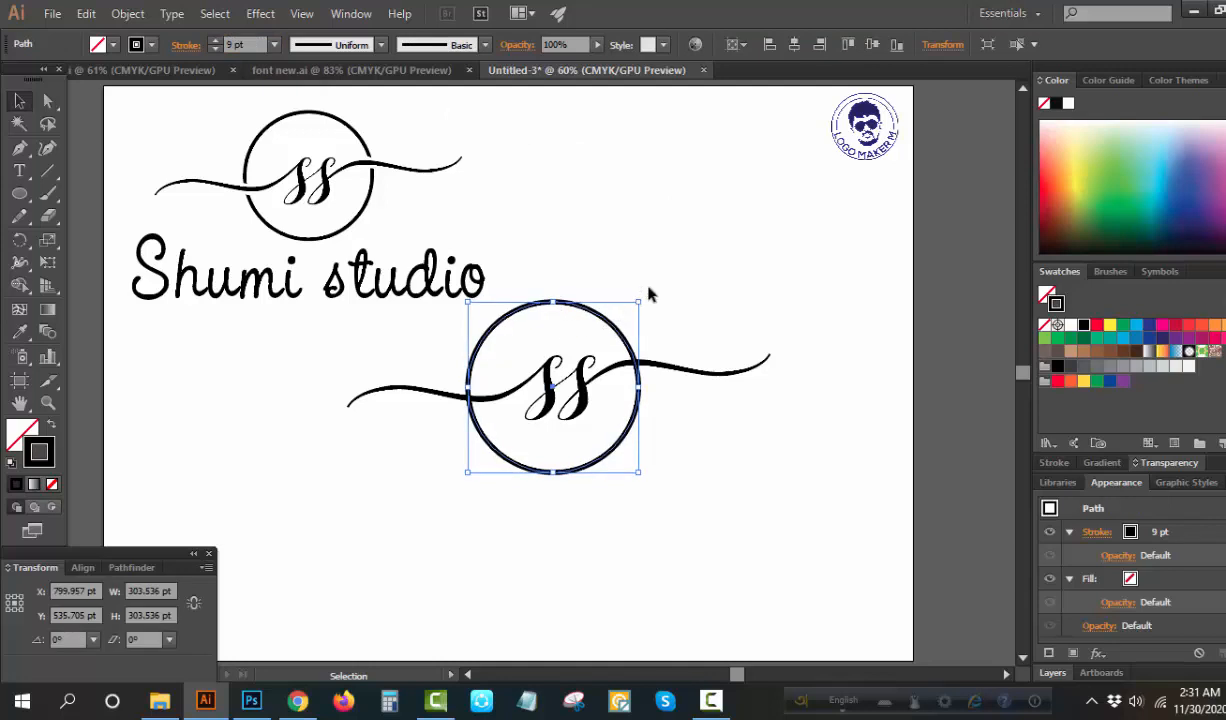
{"action": "left_click", "coordinate": [237, 45]}
{"action": "key", "text": "Down"}
{"action": "left_click", "coordinate": [570, 200]}
Expand the fill and stroke of the circle and the ss monogram
{"action": "left_click_drag", "start_coordinate": [684, 263], "coordinate": [565, 400]}
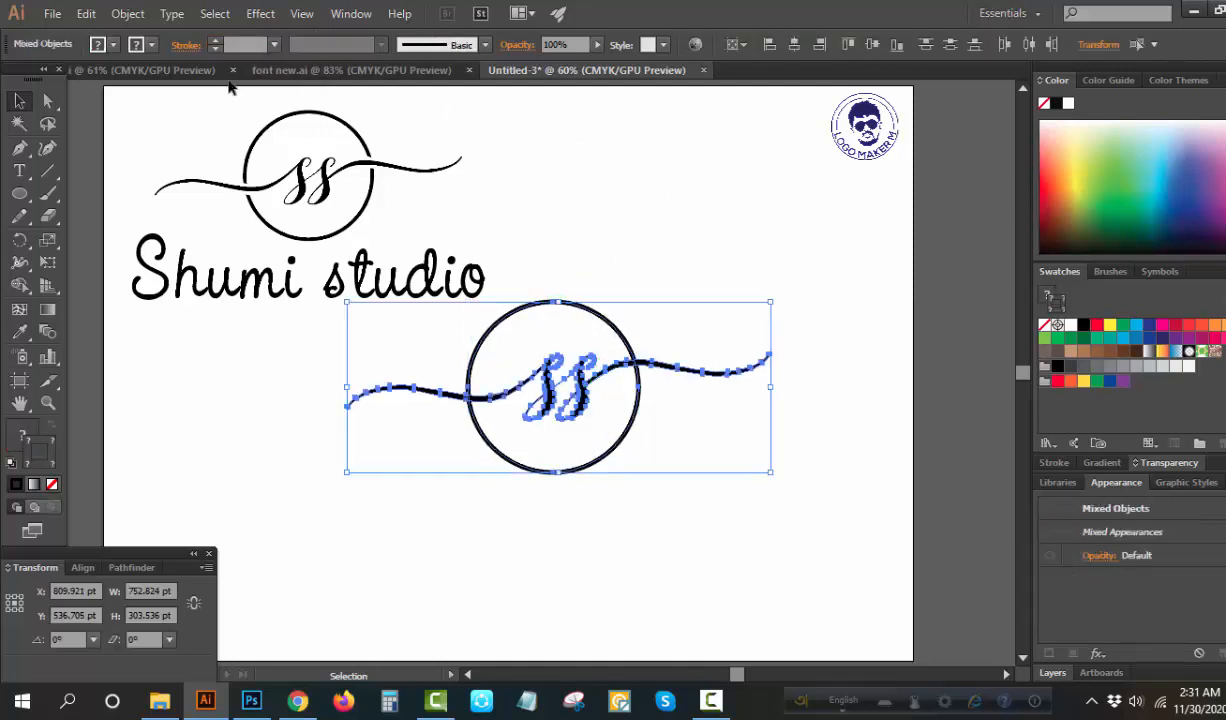
{"action": "left_click", "coordinate": [128, 13]}
{"action": "left_click", "coordinate": [208, 213]}
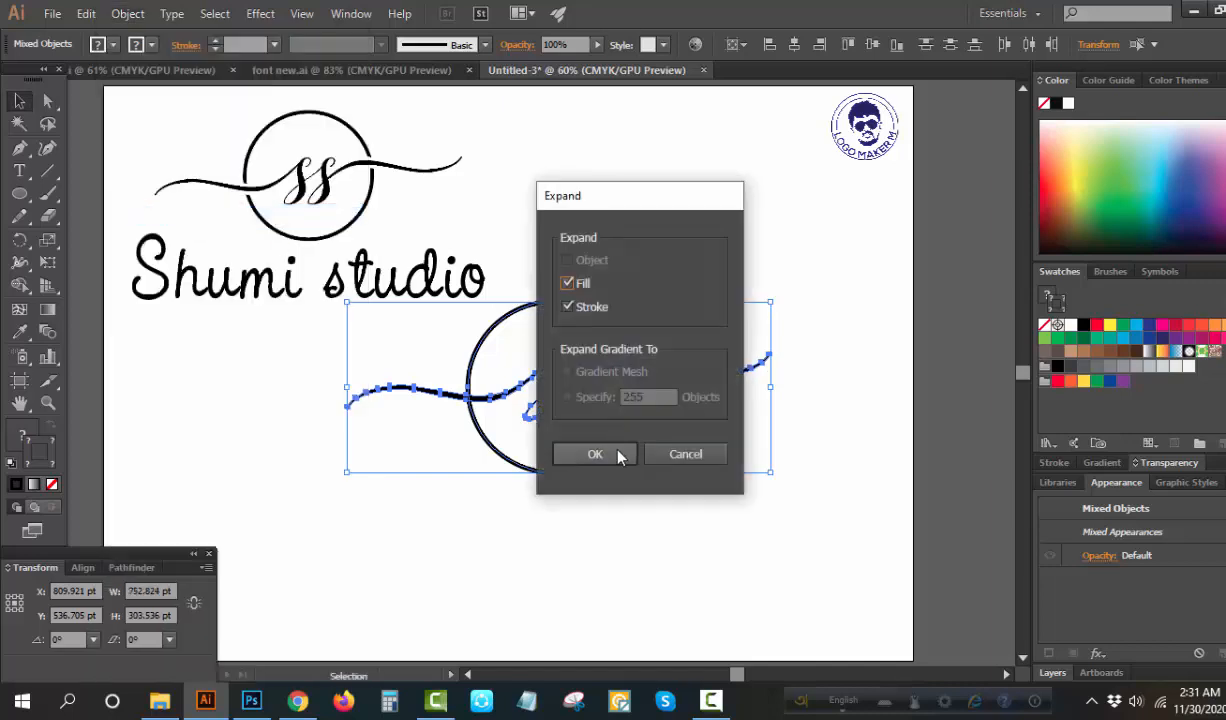
{"action": "left_click", "coordinate": [598, 452]}
Centre the circle and the ss monogram horizontally and vertically on the artboard
{"action": "left_click", "coordinate": [704, 475]}
{"action": "left_click_drag", "start_coordinate": [704, 475], "coordinate": [570, 340]}
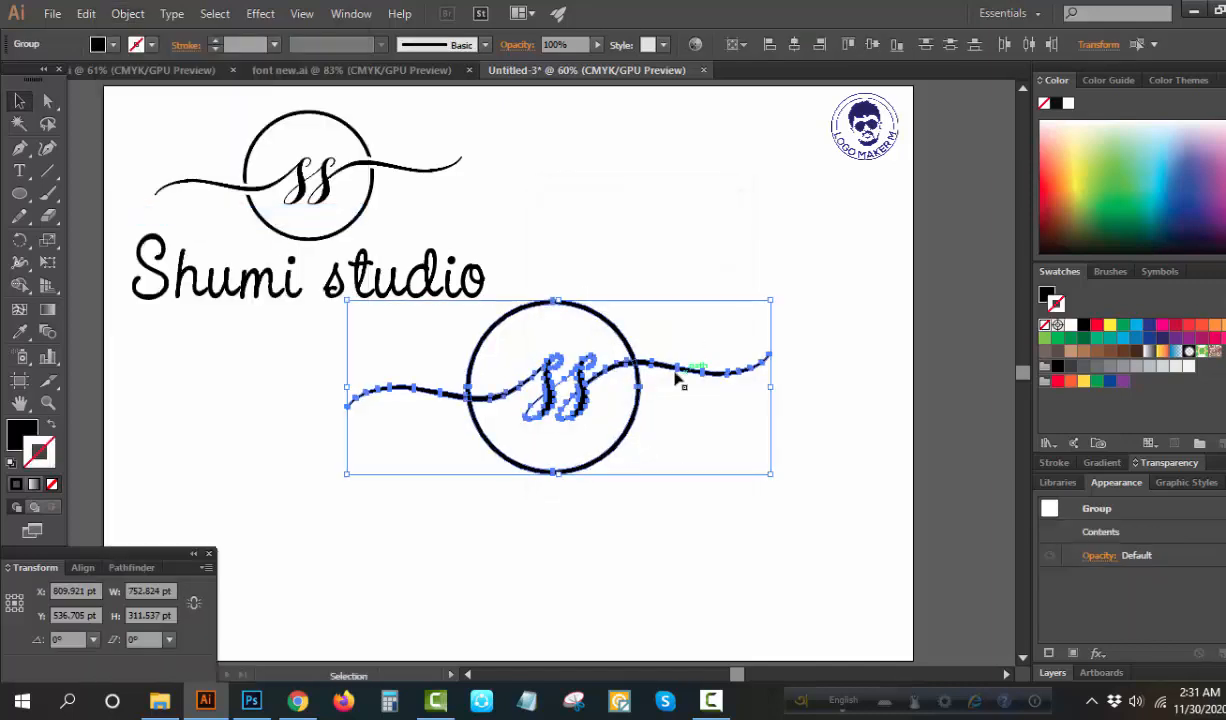
{"action": "left_click", "coordinate": [796, 45]}
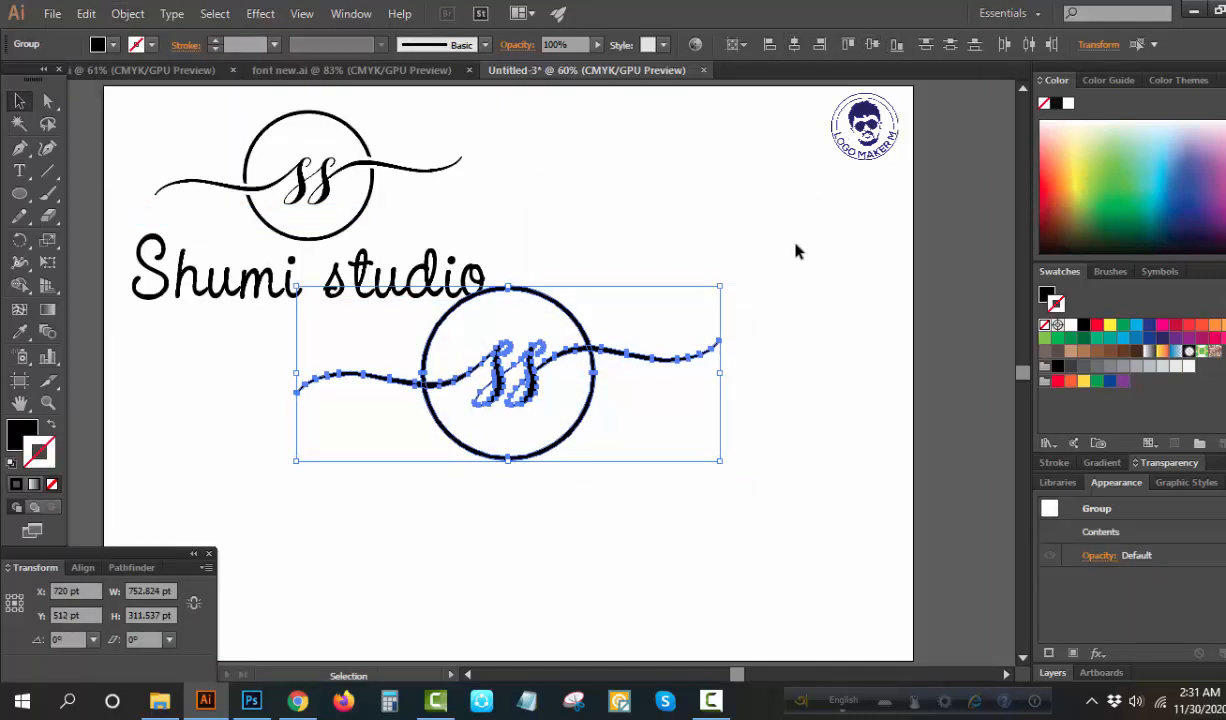
{"action": "left_click", "coordinate": [657, 424]}
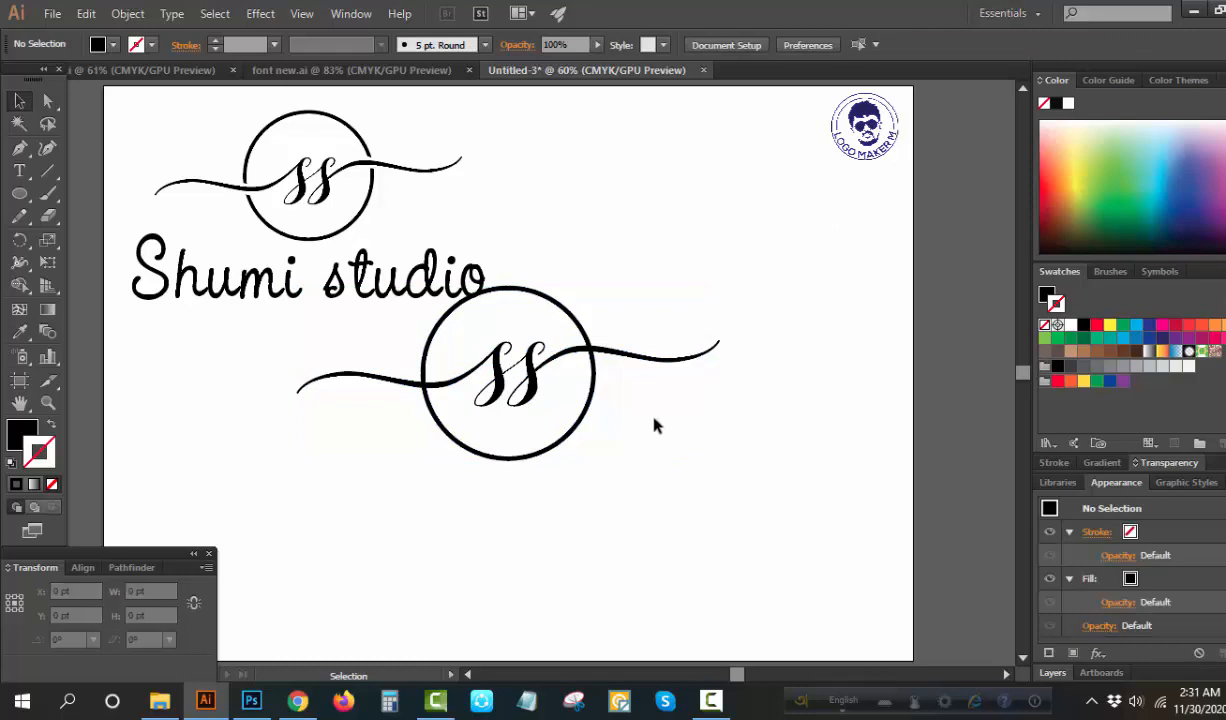
Apply a 10 pt Offset Path effect with miter joins to the ss monogram and expand its appearance
{"action": "left_click", "coordinate": [48, 405]}
{"action": "left_click_drag", "start_coordinate": [442, 367], "coordinate": [675, 425]}
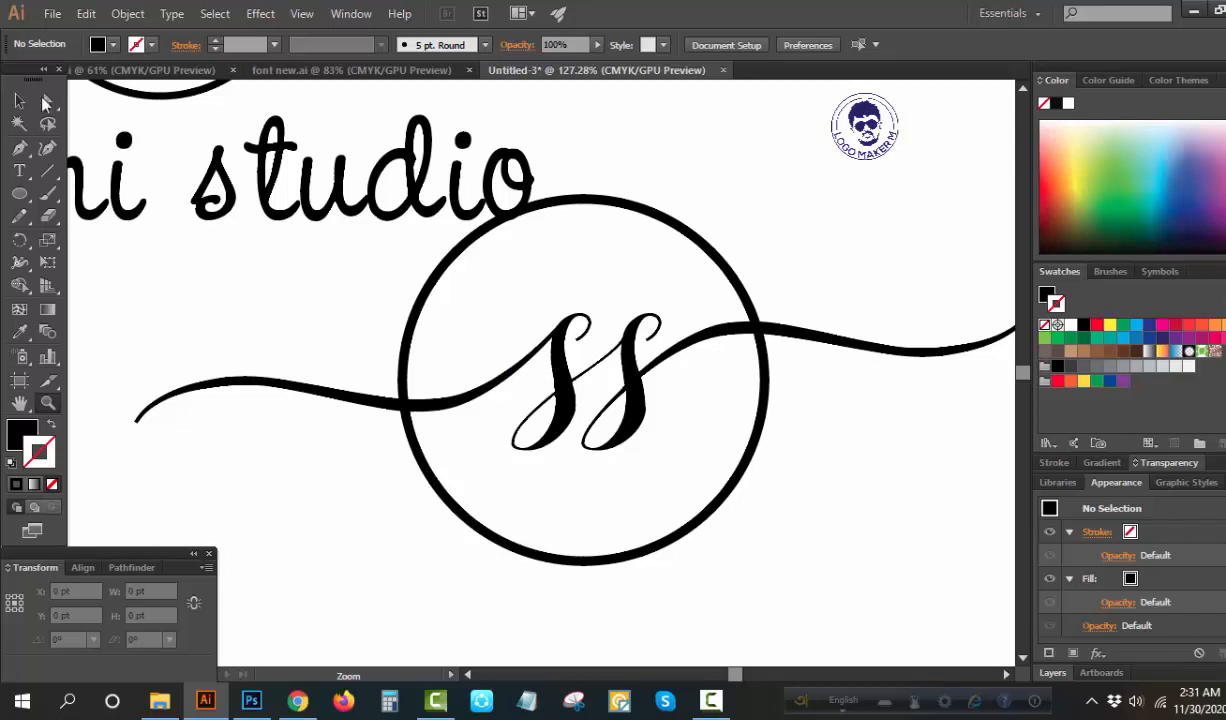
{"action": "left_click", "coordinate": [19, 101]}
{"action": "left_click", "coordinate": [567, 372]}
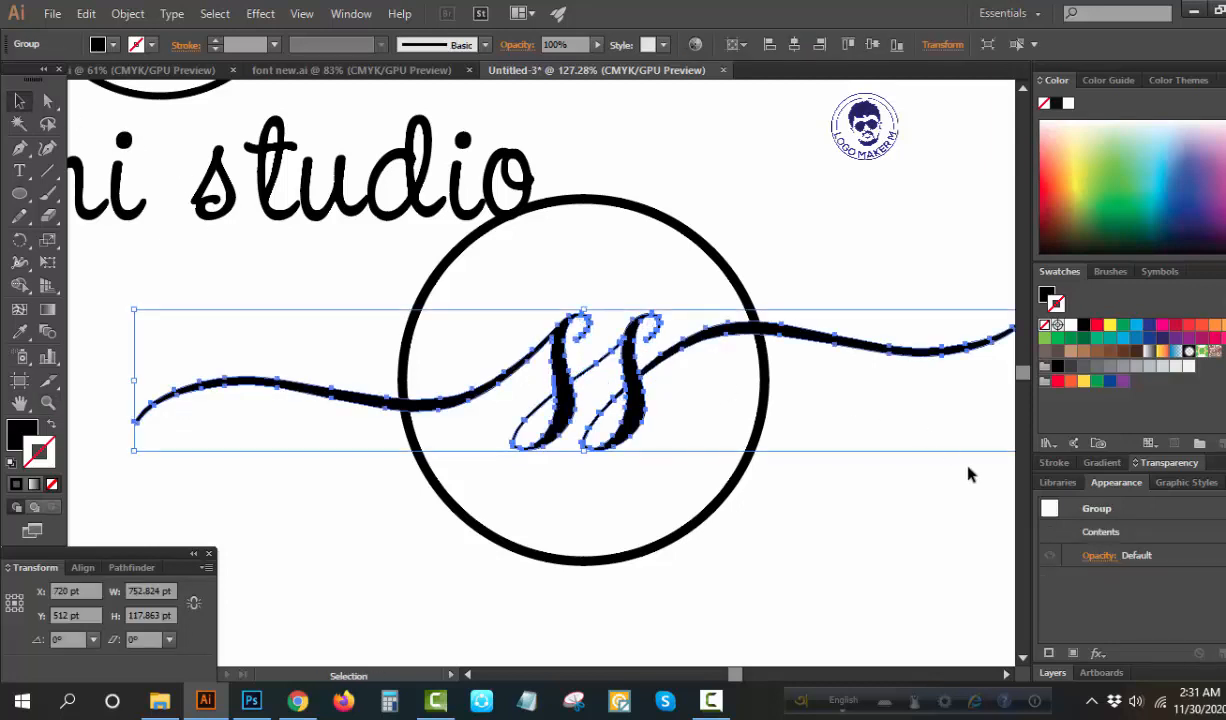
{"action": "left_click", "coordinate": [1097, 652]}
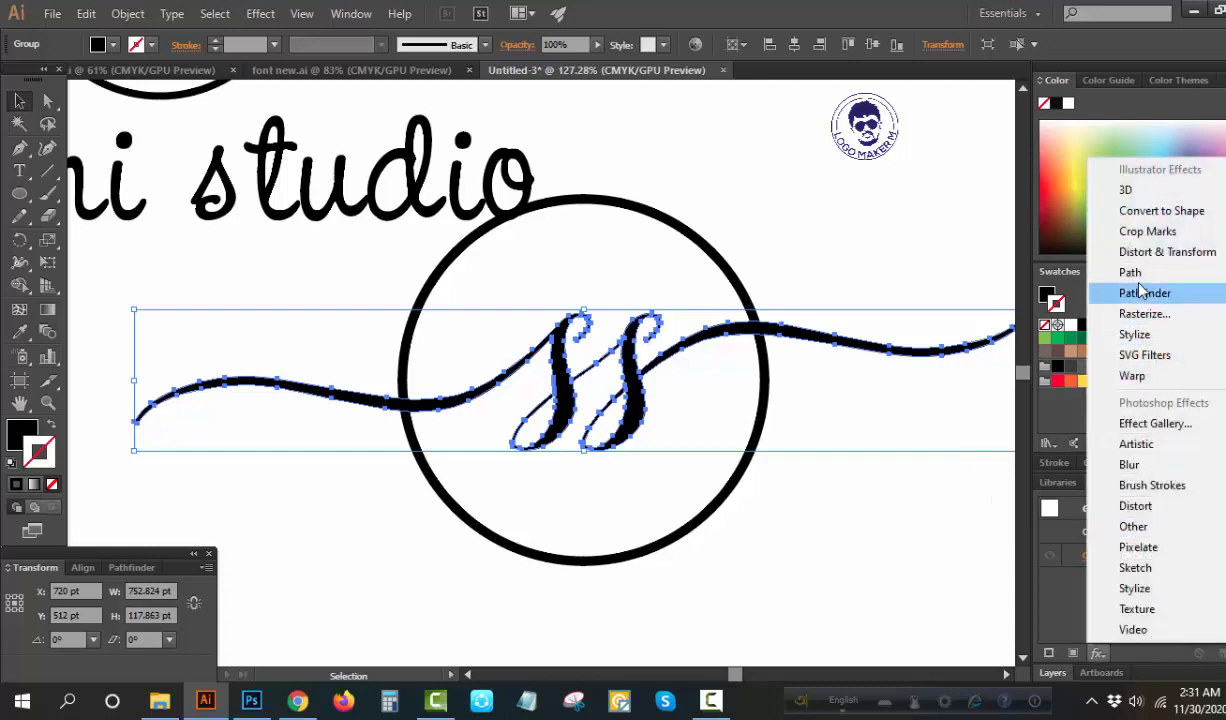
{"action": "mouse_move", "coordinate": [1088, 280]}
{"action": "left_click", "coordinate": [1000, 272]}
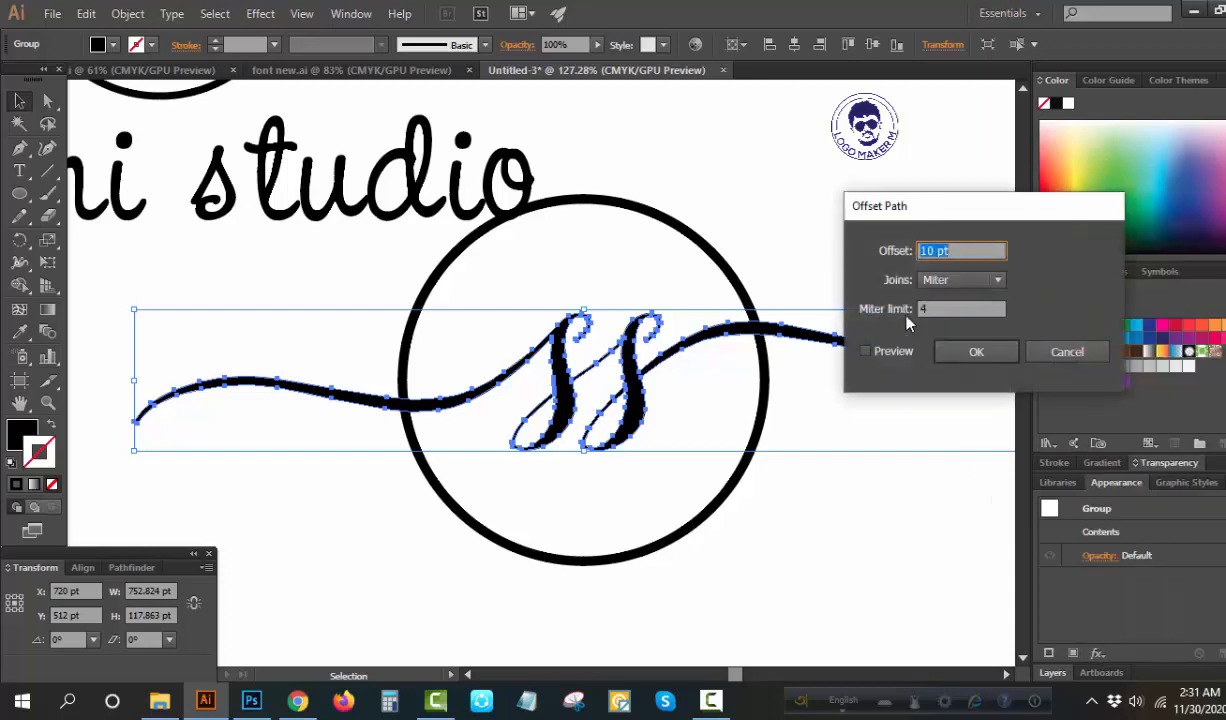
{"action": "left_click", "coordinate": [866, 352]}
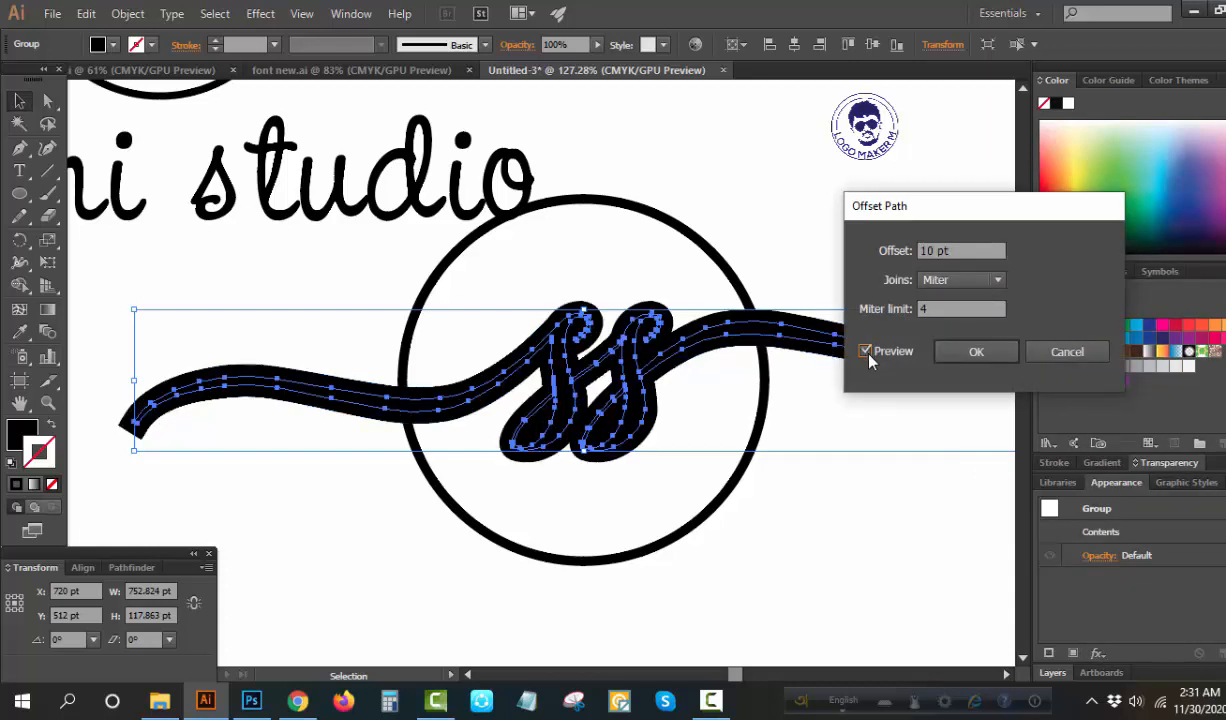
{"action": "left_click", "coordinate": [977, 352]}
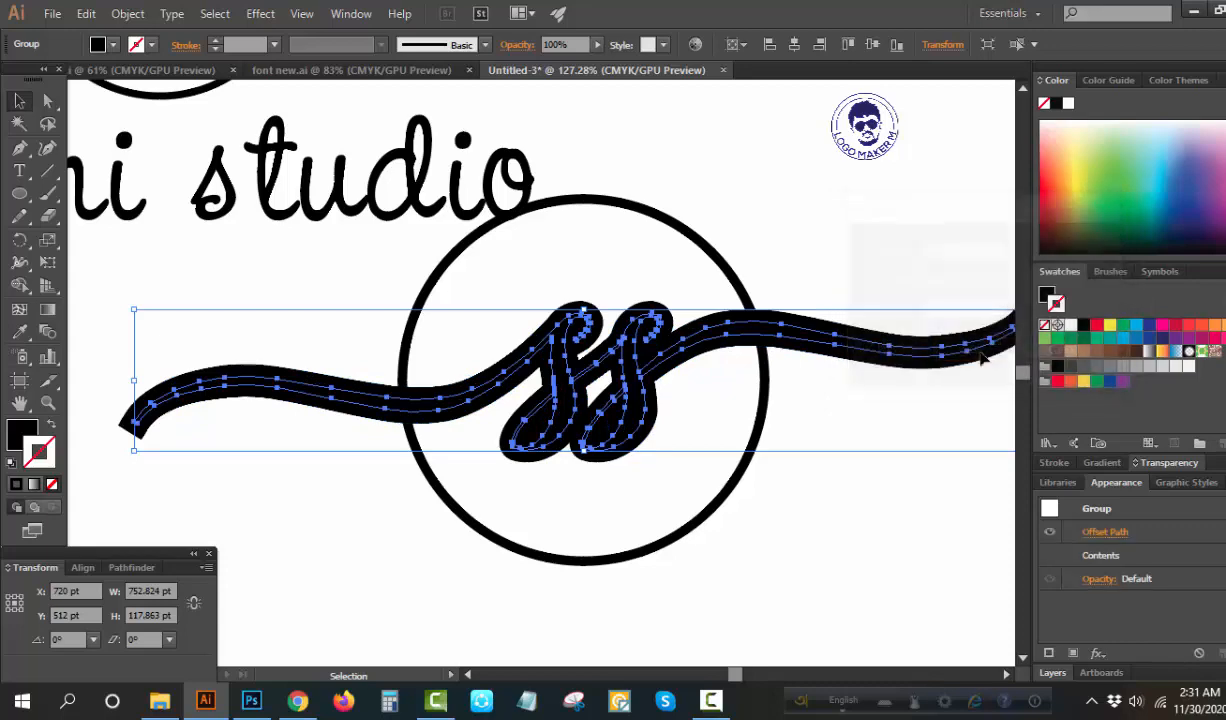
{"action": "left_click", "coordinate": [128, 13]}
{"action": "left_click", "coordinate": [200, 234]}
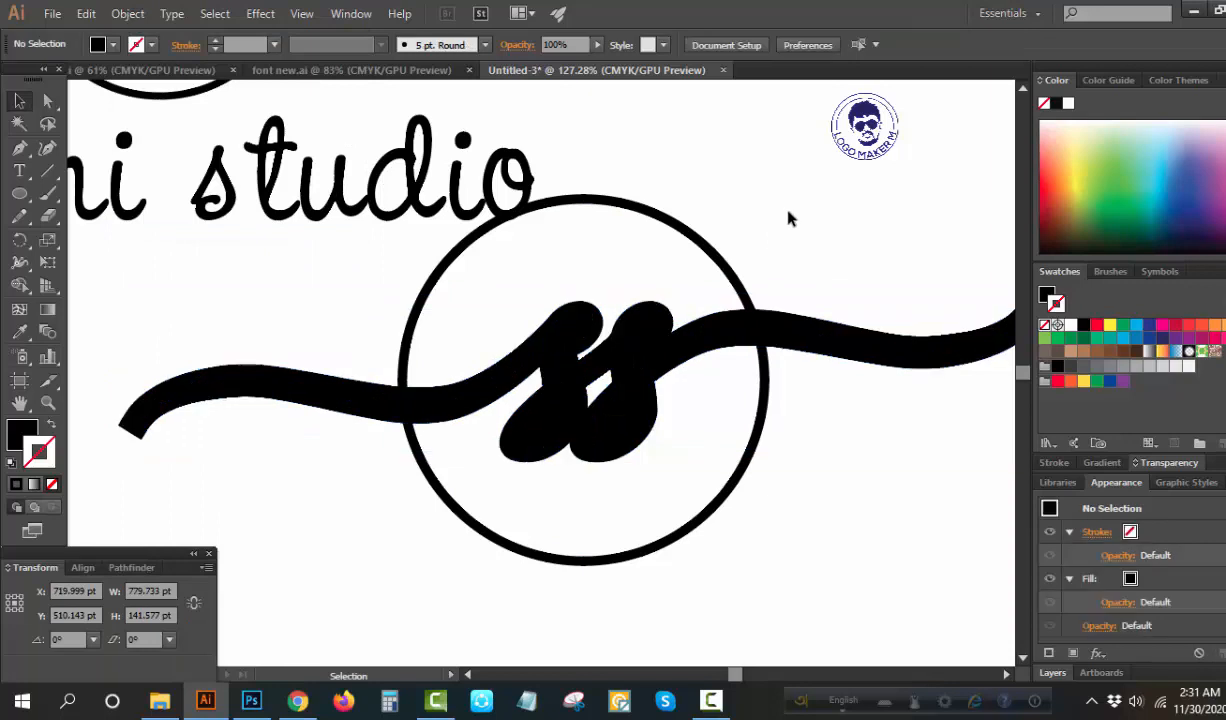
Split the circle and the thickened monogram with Pathfinder Divide and ungroup the resulting pieces
{"action": "left_click_drag", "start_coordinate": [788, 213], "coordinate": [733, 372]}
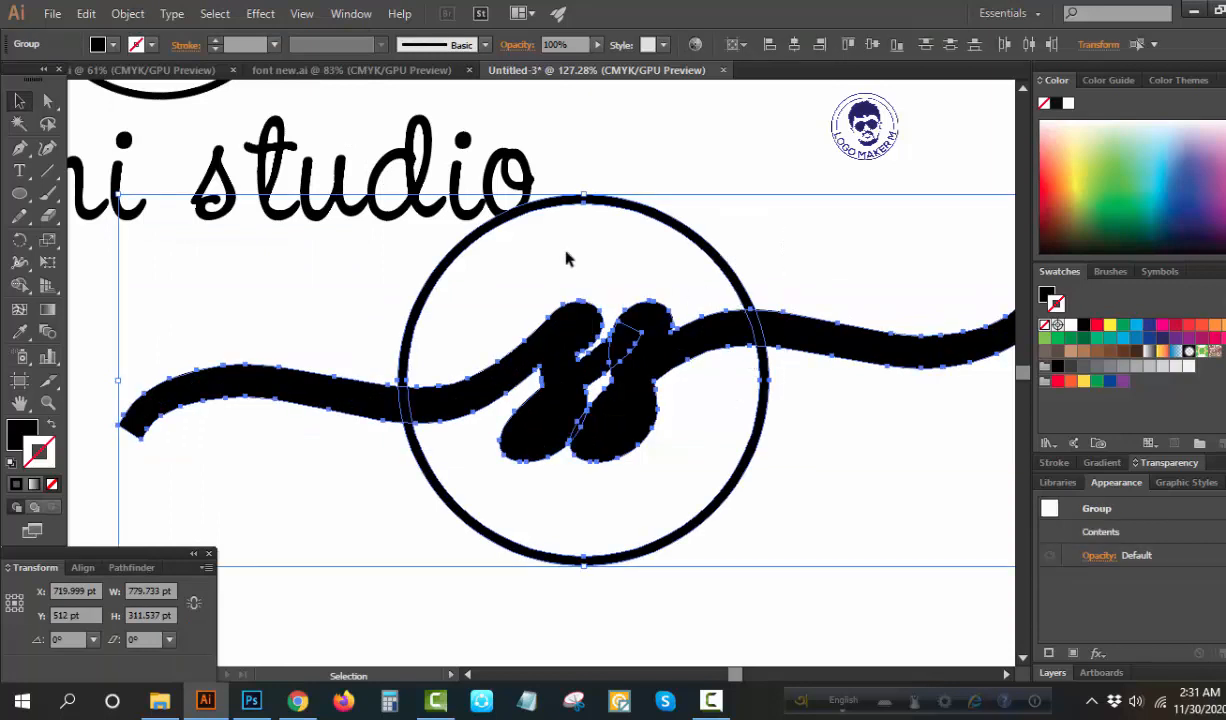
{"action": "left_click", "coordinate": [146, 572]}
{"action": "left_click", "coordinate": [21, 652]}
{"action": "right_click", "coordinate": [272, 396]}
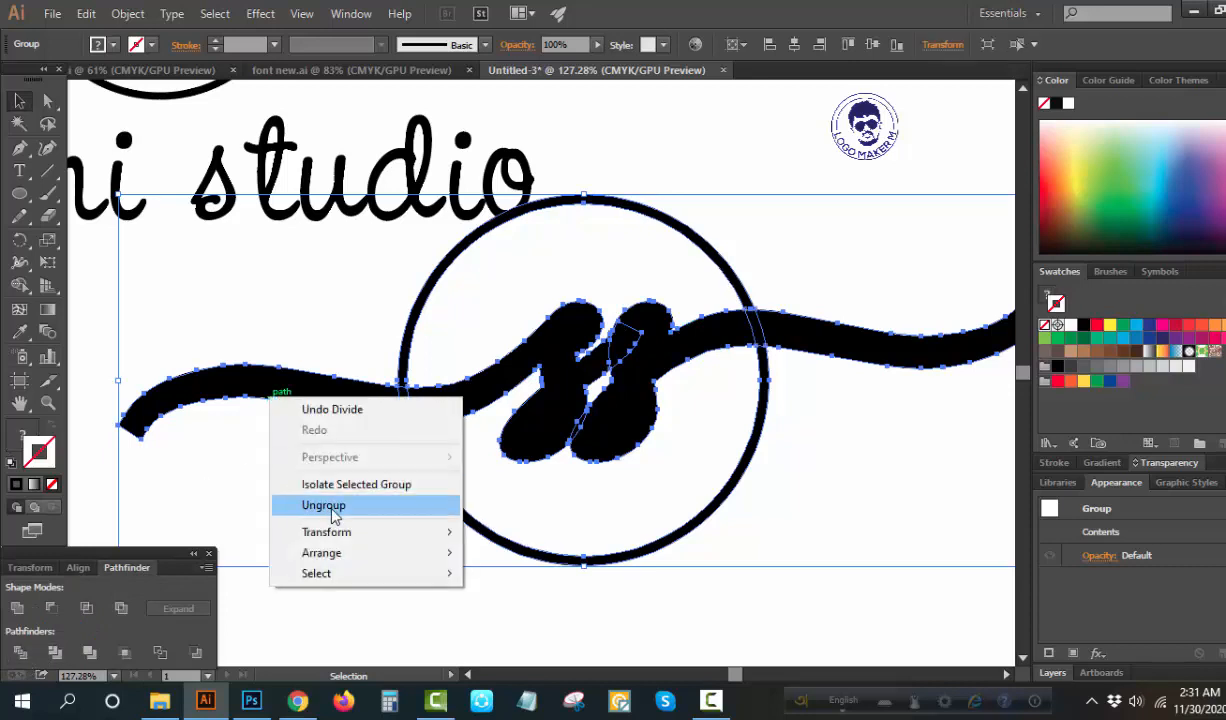
{"action": "left_click", "coordinate": [330, 506]}
Delete all thick monogram pieces, including those crossing the circle, and paste the original thin ss monogram in front
{"action": "left_click", "coordinate": [300, 462]}
{"action": "left_click", "coordinate": [268, 374]}
{"action": "key", "text": "Delete"}
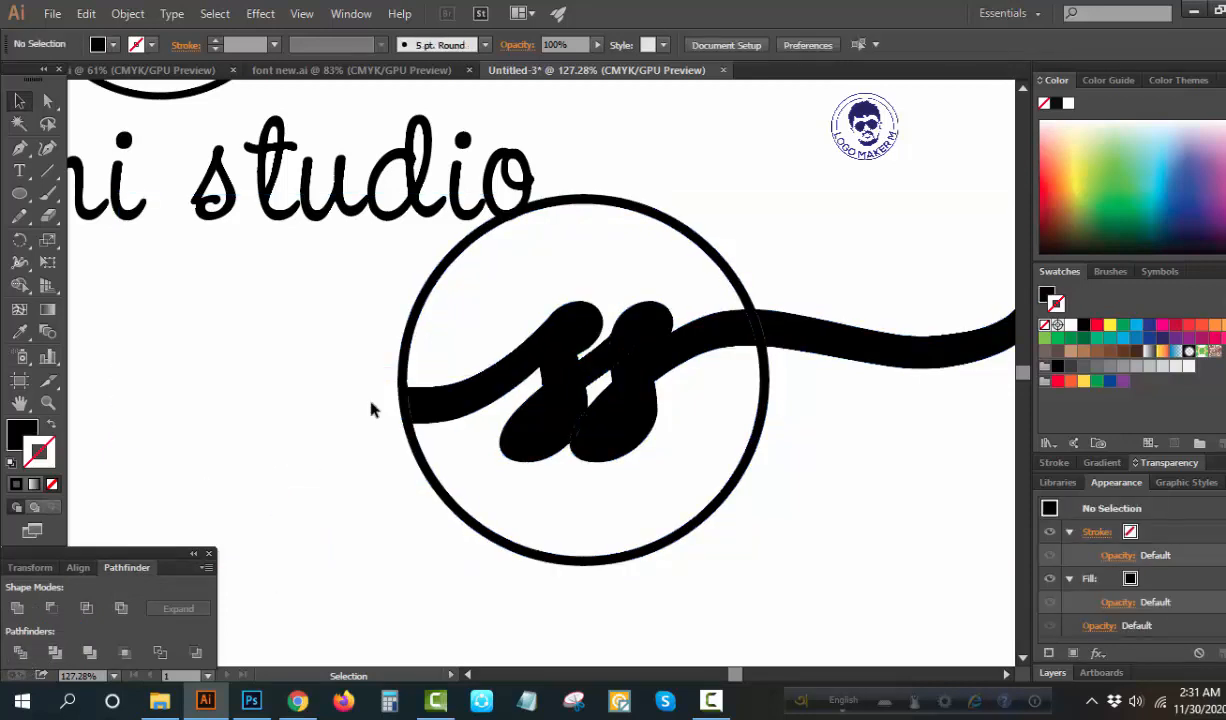
{"action": "left_click", "coordinate": [411, 403]}
{"action": "key", "text": "Delete"}
{"action": "left_click_drag", "start_coordinate": [566, 299], "coordinate": [662, 422]}
{"action": "key", "text": "Delete"}
{"action": "left_click", "coordinate": [766, 330]}
{"action": "key", "text": "Delete"}
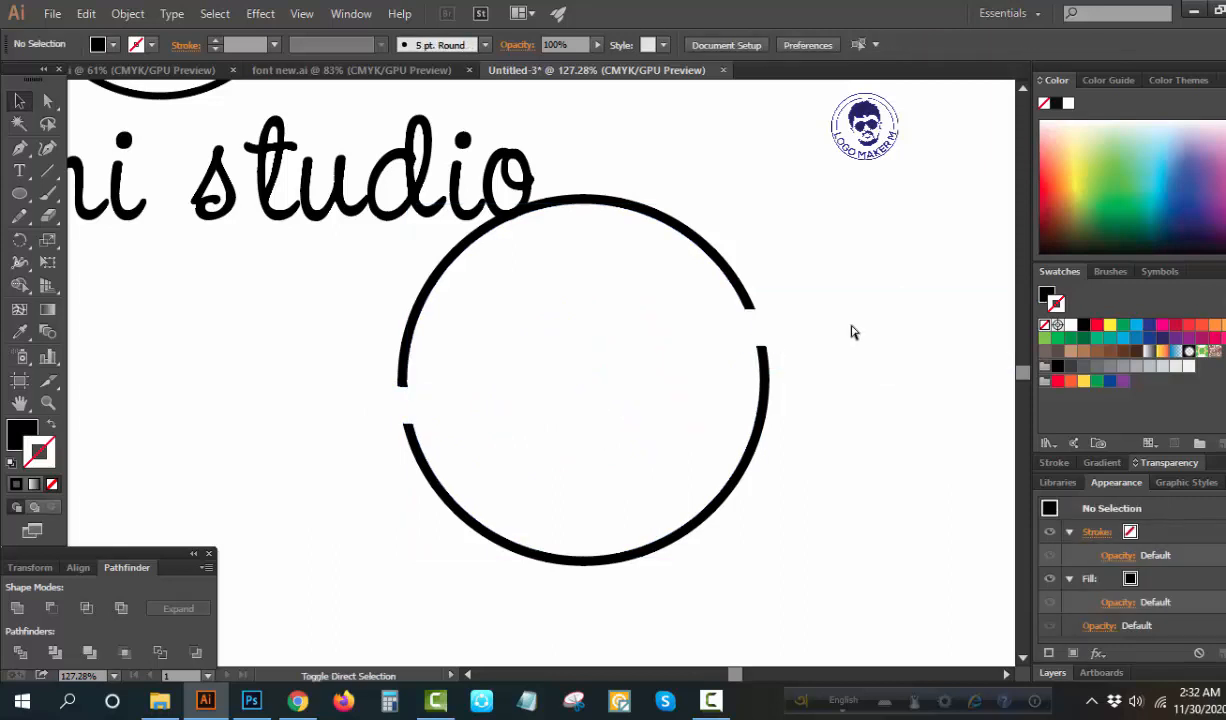
{"action": "key", "text": "ctrl+f"}
{"action": "left_click", "coordinate": [818, 254]}
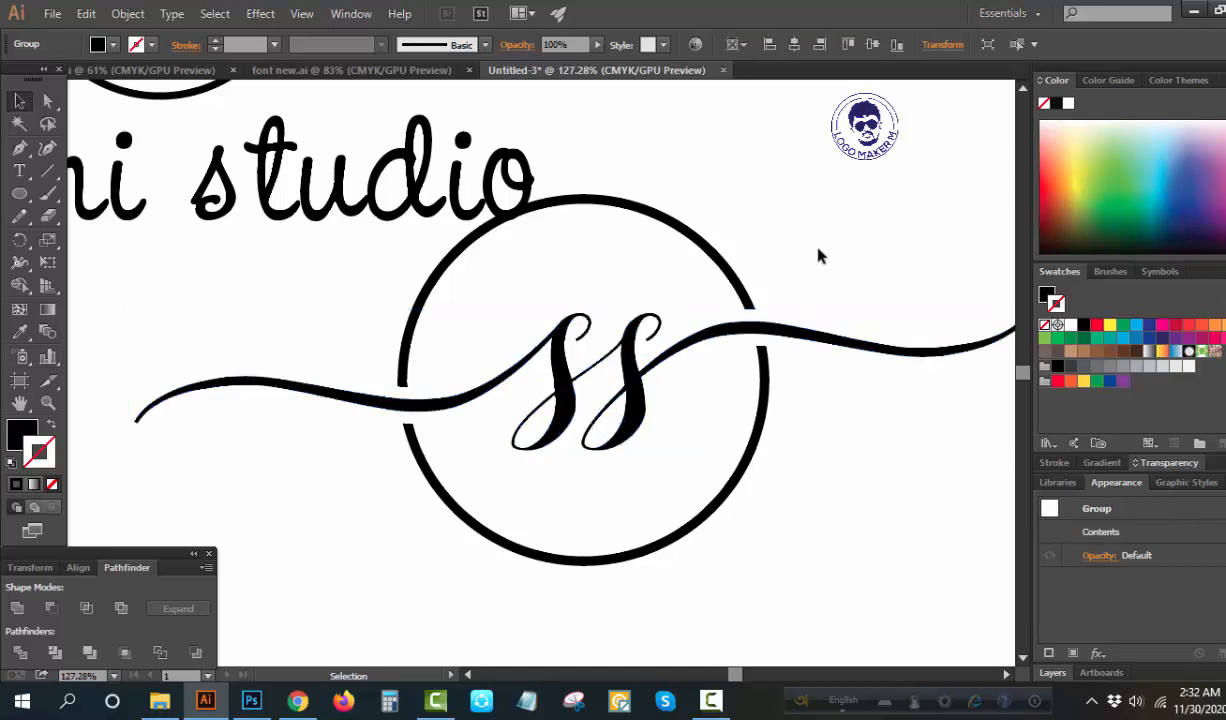
Shrink the split circle and ss monogram together to about two thirds and move them right of the artboard's centre
{"action": "left_click_drag", "start_coordinate": [812, 262], "coordinate": [416, 493]}
{"action": "key", "text": "ctrl+0"}
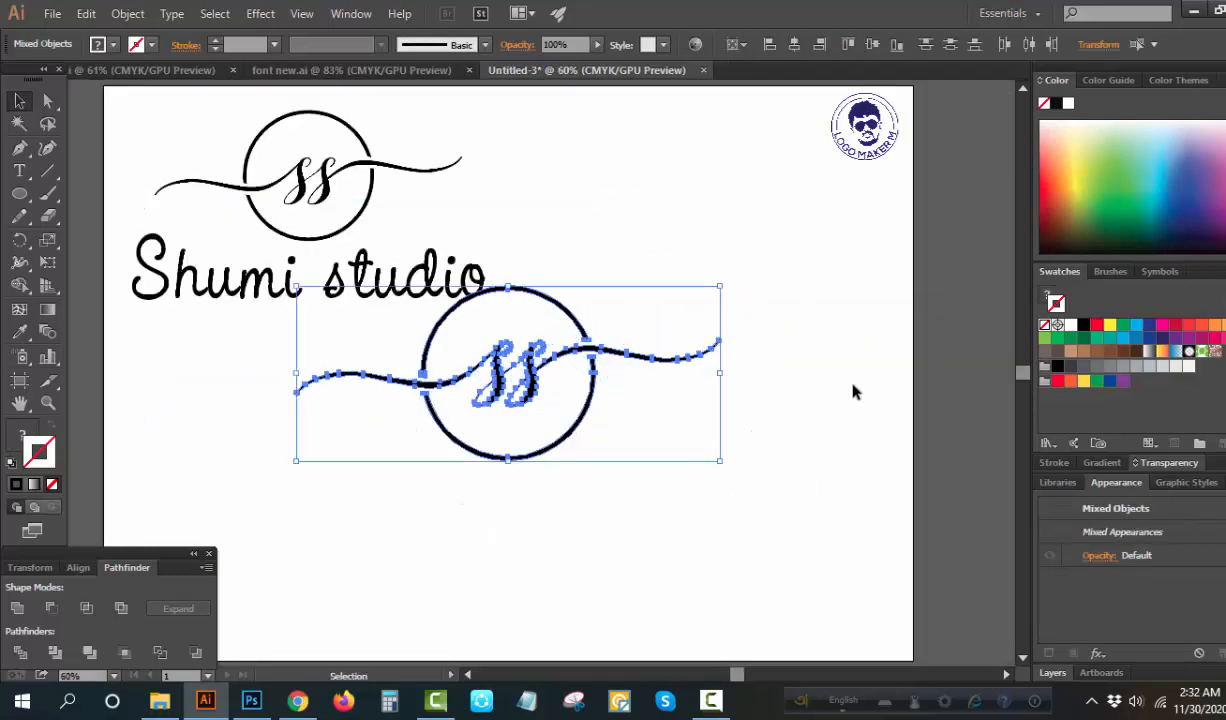
{"action": "left_click_drag", "start_coordinate": [722, 462], "coordinate": [650, 432]}
{"action": "left_click_drag", "start_coordinate": [547, 424], "coordinate": [636, 426]}
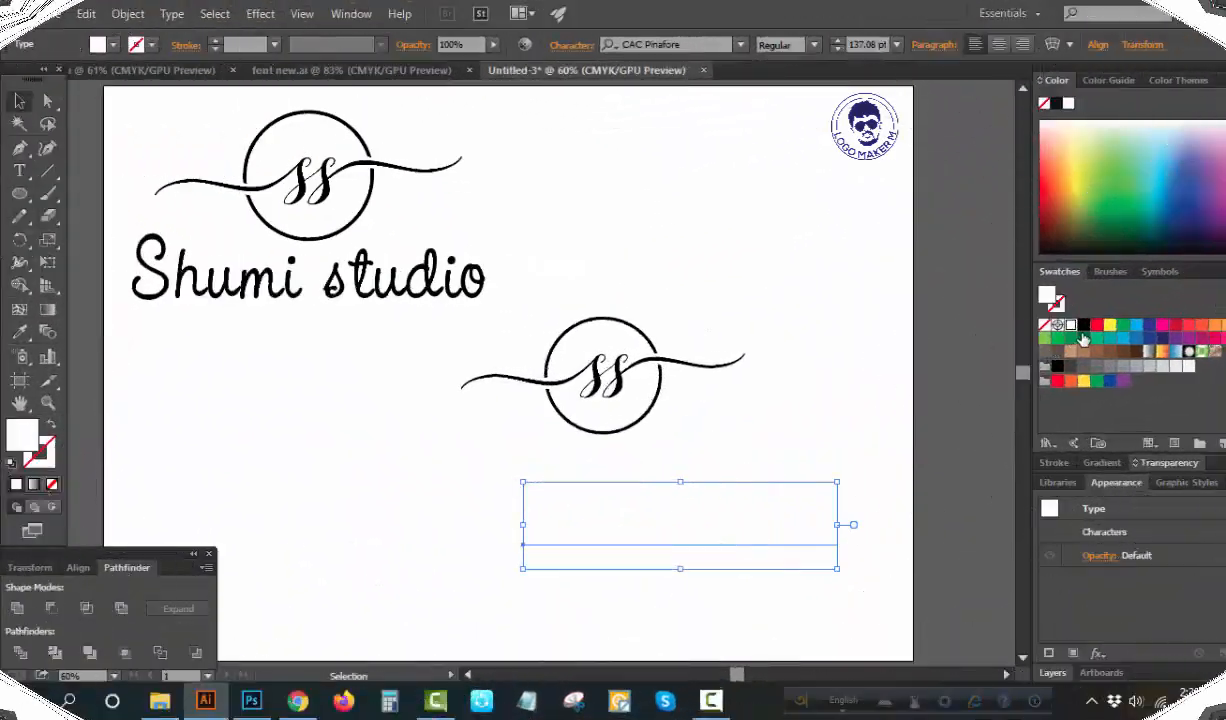
Add the text "Shumi Studio" in CAC Pinafore below the circle, sized to about 137 pt
{"action": "type", "text": "Shumi Studio"}
{"action": "key", "text": "ctrl+shift+a"}
{"action": "left_click_drag", "start_coordinate": [806, 512], "coordinate": [747, 464]}
{"action": "left_click", "coordinate": [366, 356]}
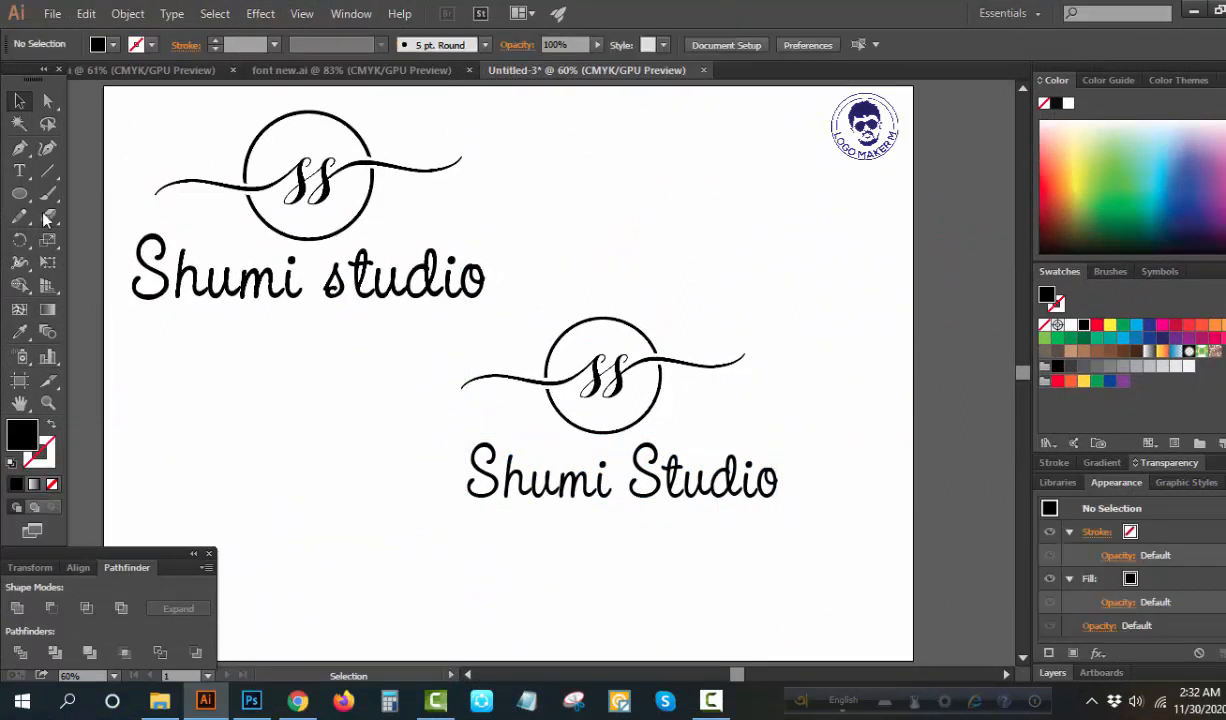
Change the word "Studio" in the new logo text to lowercase
{"action": "left_click", "coordinate": [19, 170]}
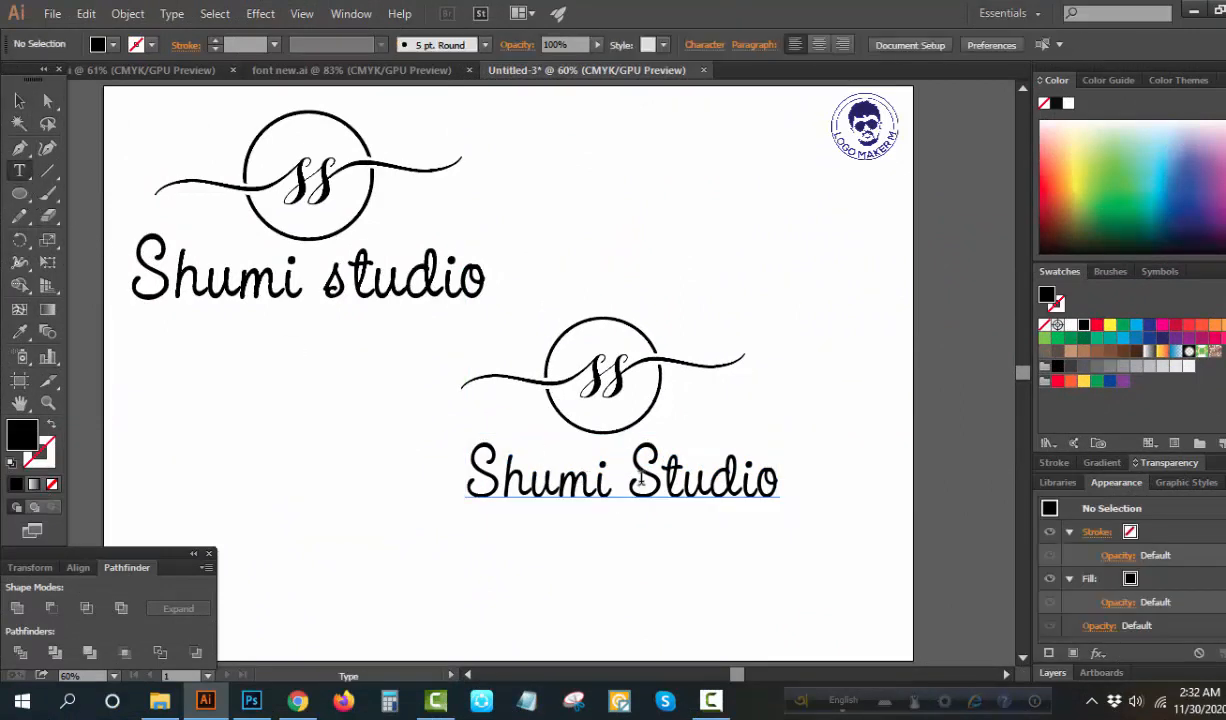
{"action": "left_click_drag", "start_coordinate": [628, 478], "coordinate": [815, 488]}
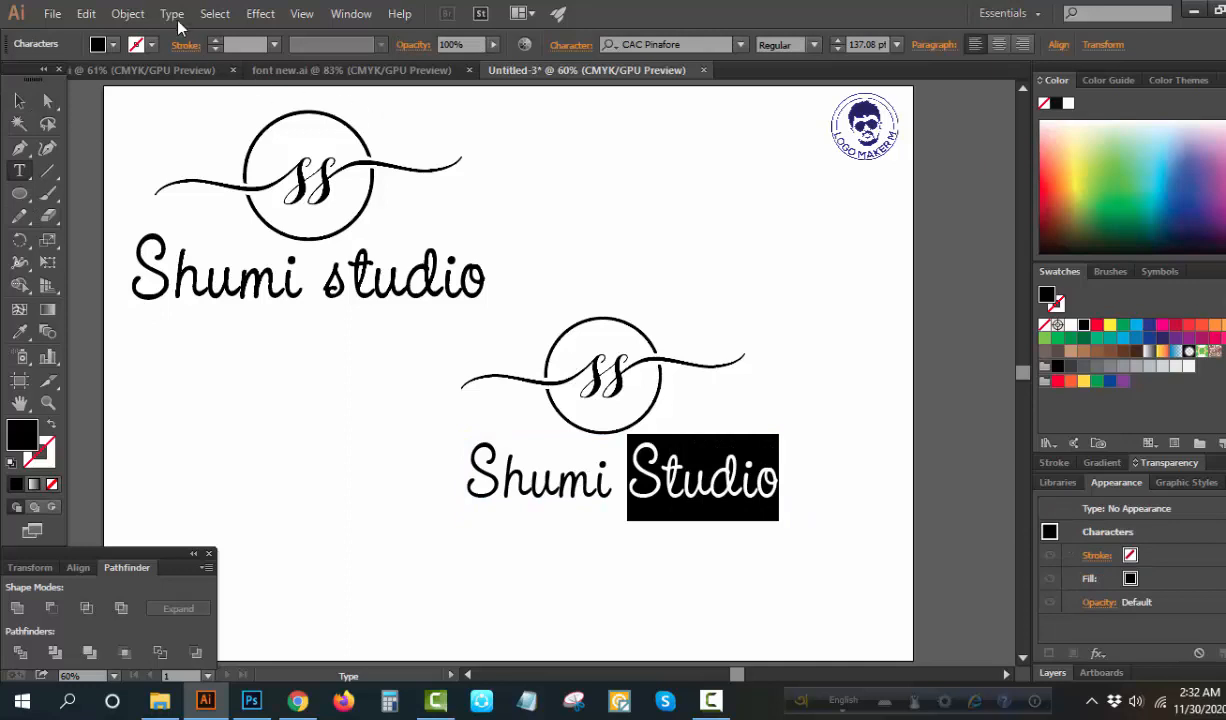
{"action": "left_click", "coordinate": [172, 14]}
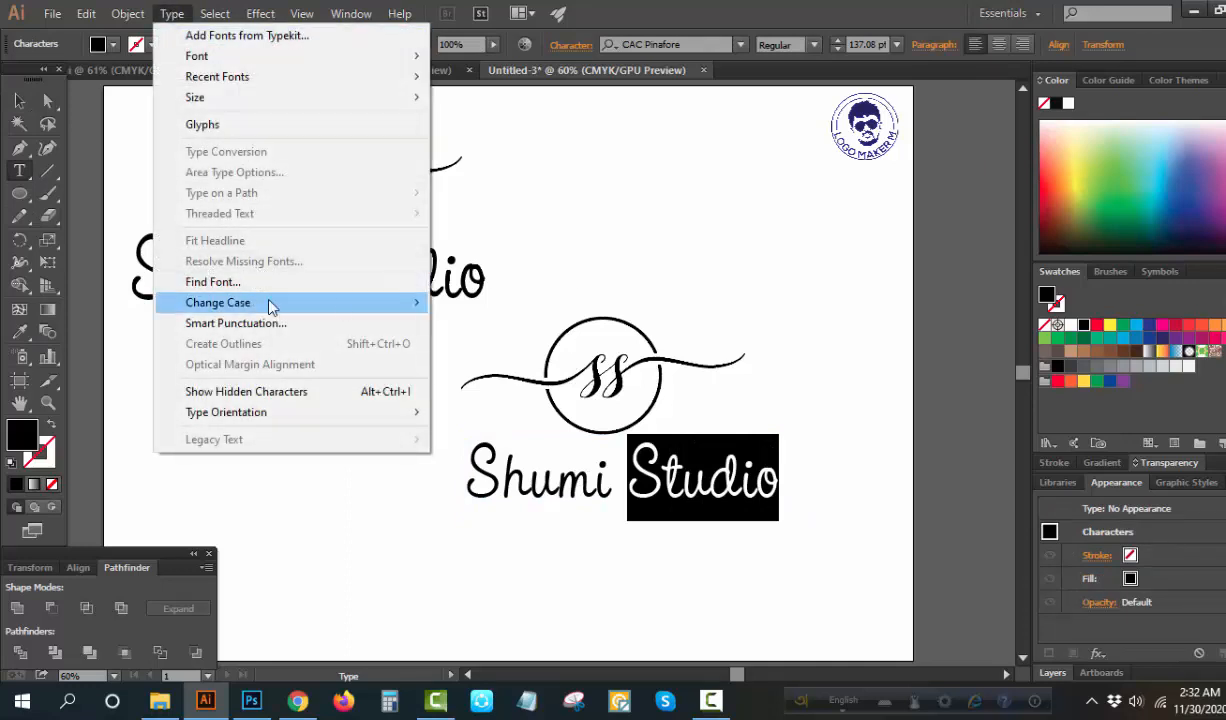
{"action": "mouse_move", "coordinate": [270, 306]}
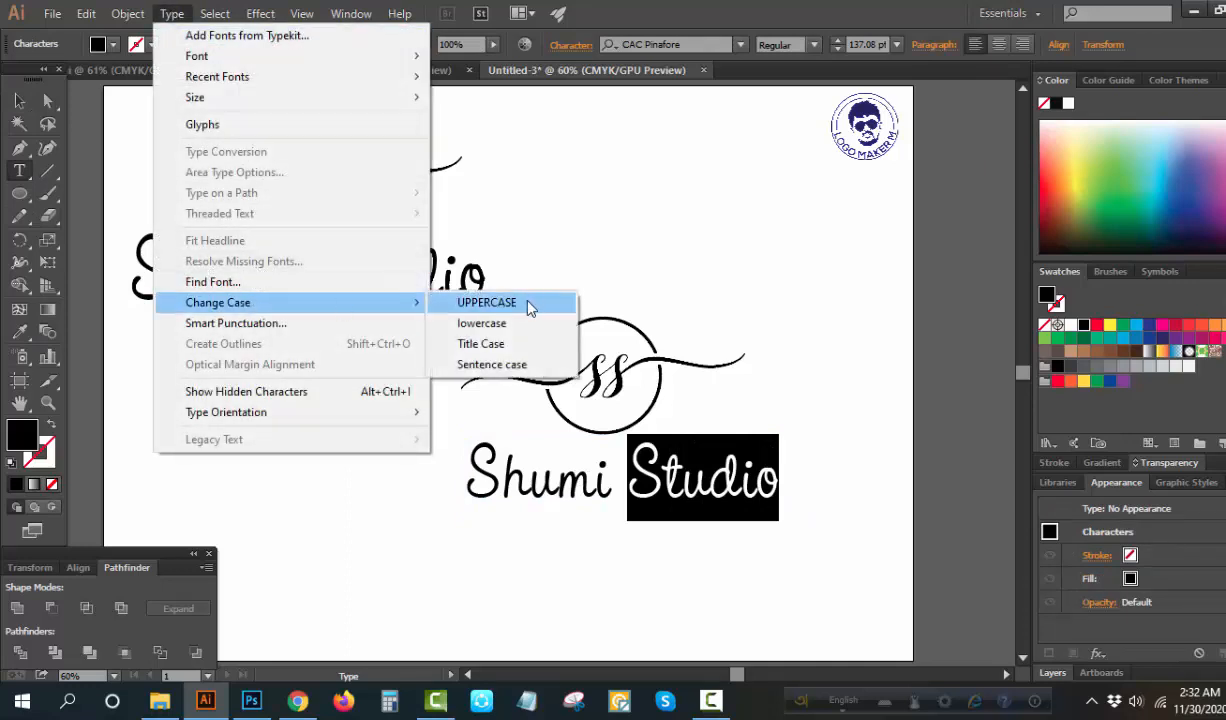
{"action": "left_click", "coordinate": [470, 322]}
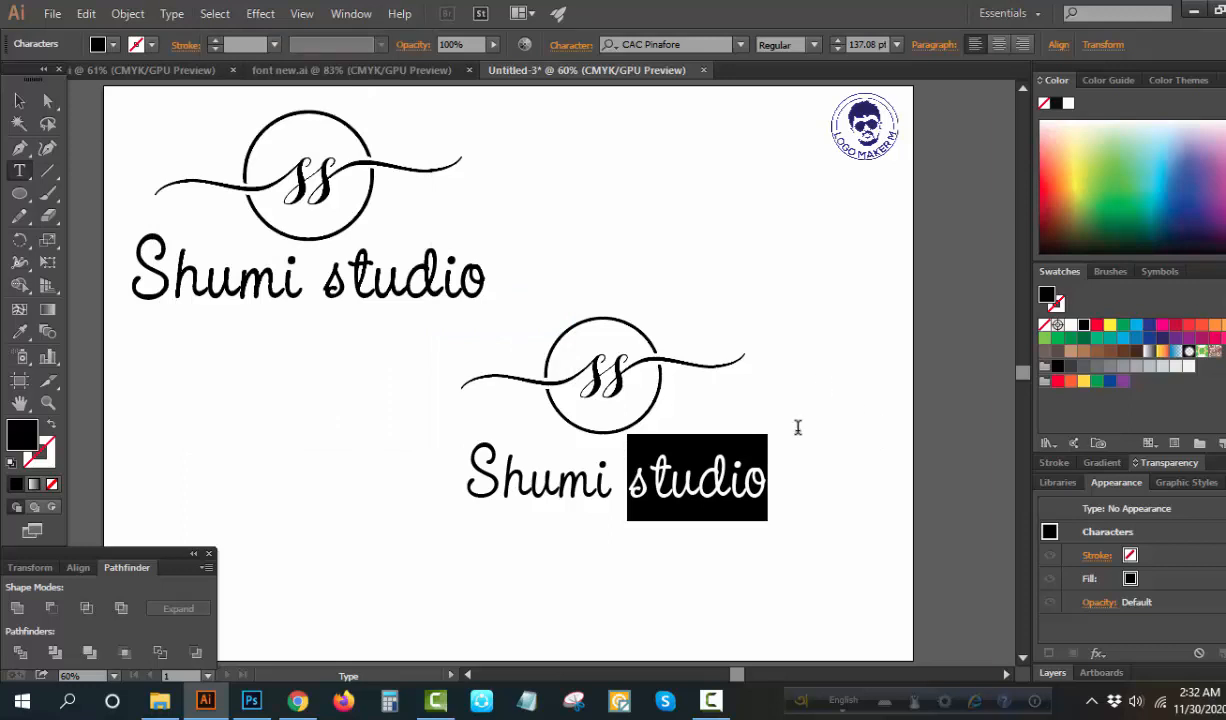
{"action": "key", "text": "Escape"}
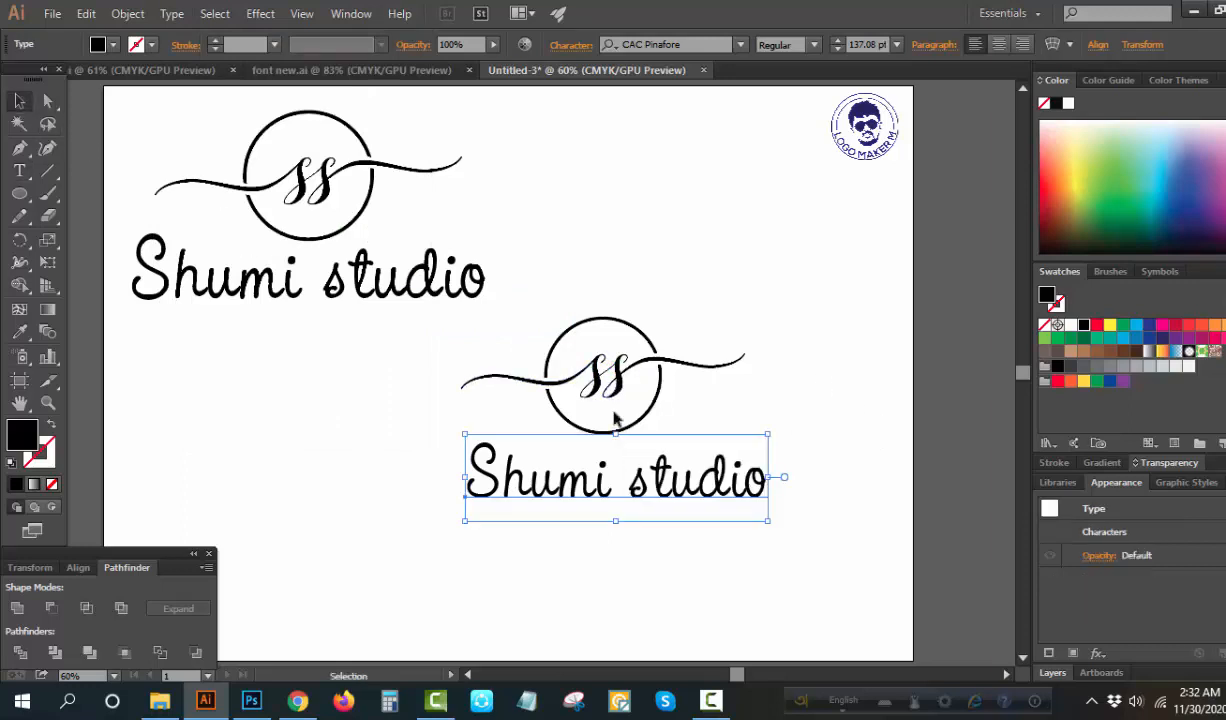
Enlarge the "Shumi studio" text below the split circle to 145.69 pt and centre it under the circle
{"action": "left_click_drag", "start_coordinate": [691, 485], "coordinate": [687, 480]}
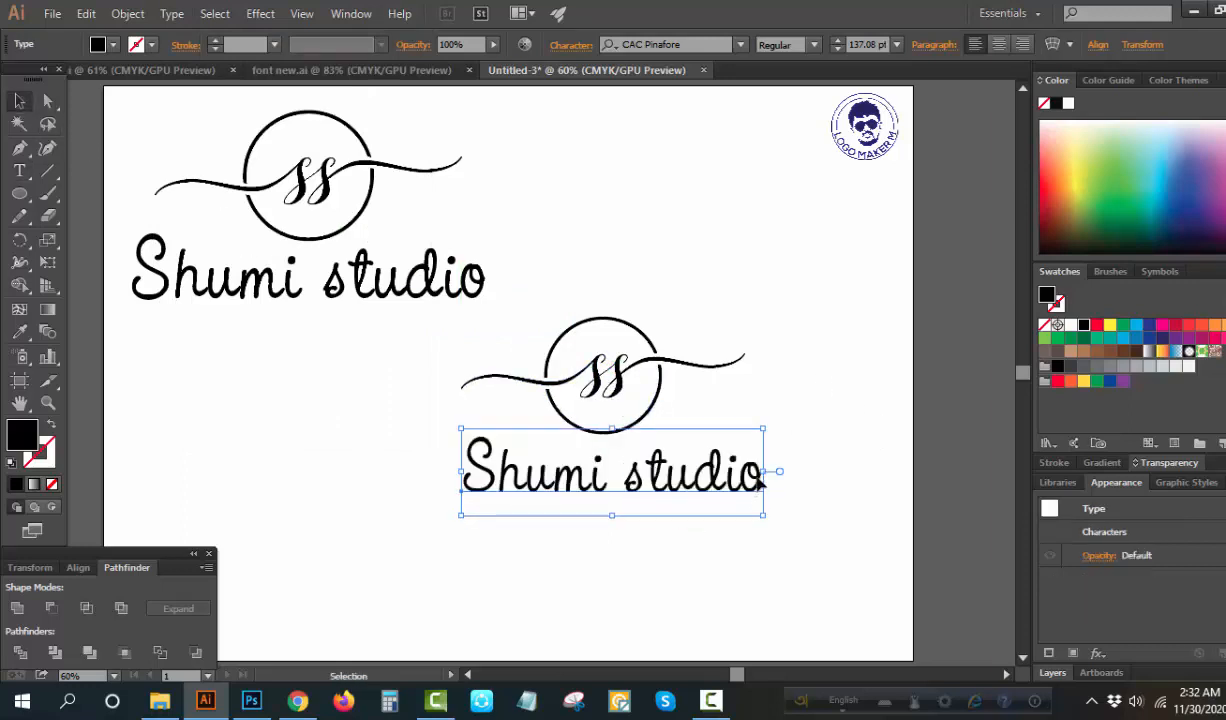
{"action": "mouse_move", "coordinate": [766, 474]}
{"action": "left_mouse_down"}
{"action": "mouse_move", "coordinate": [705, 471]}
{"action": "mouse_move", "coordinate": [769, 457]}
{"action": "left_mouse_up"}
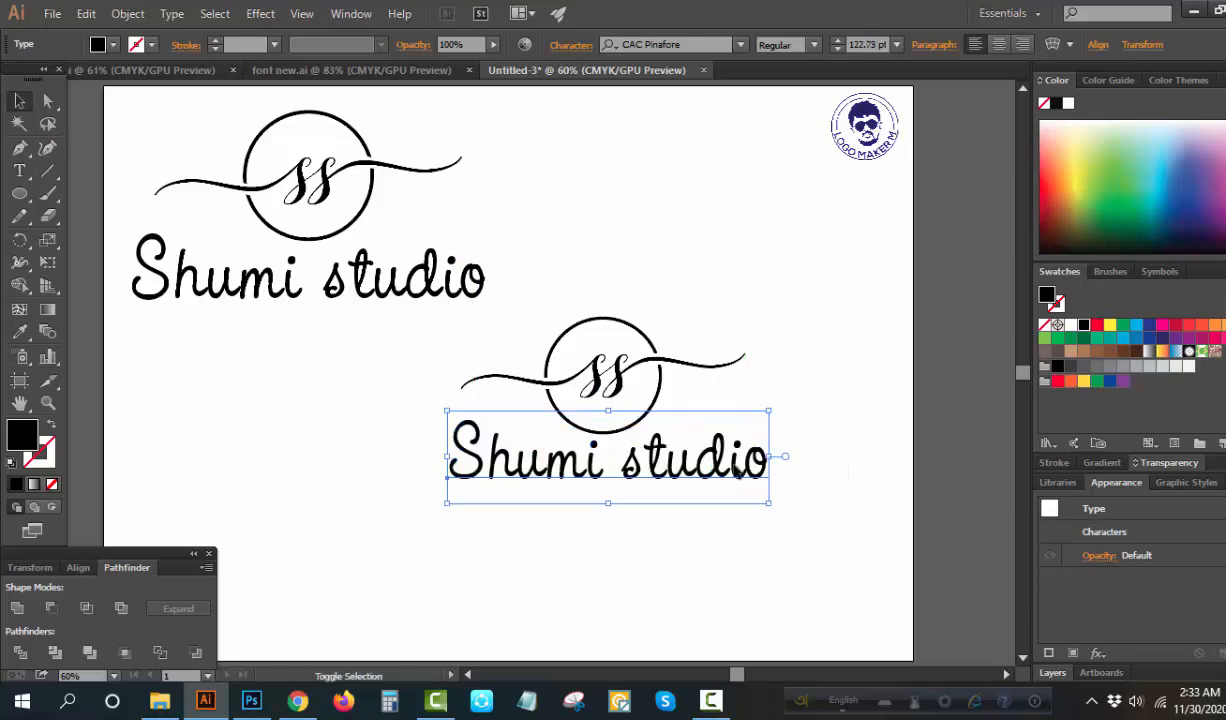
{"action": "left_click_drag", "start_coordinate": [697, 472], "coordinate": [697, 481]}
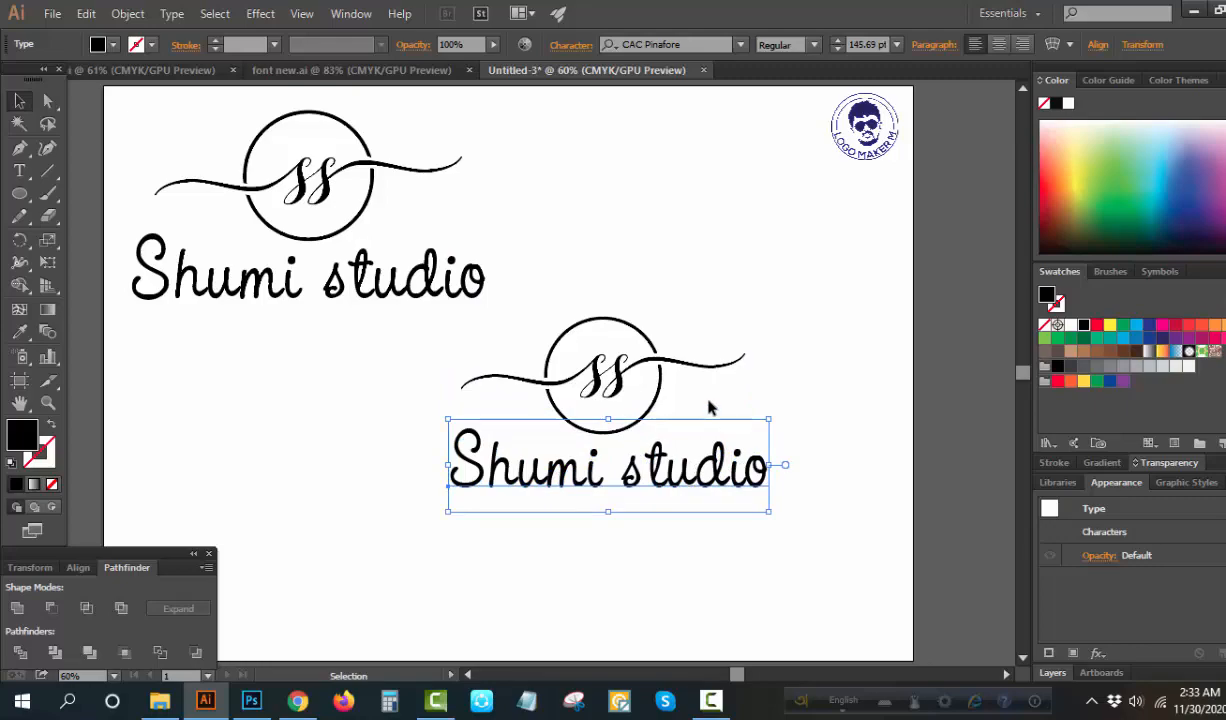
Convert the new "Shumi studio" text to outlines and select it together with the ss monogram and split circle
{"action": "right_click", "coordinate": [807, 378]}
{"action": "left_click", "coordinate": [849, 506]}
{"action": "left_click_drag", "start_coordinate": [792, 334], "coordinate": [660, 512]}
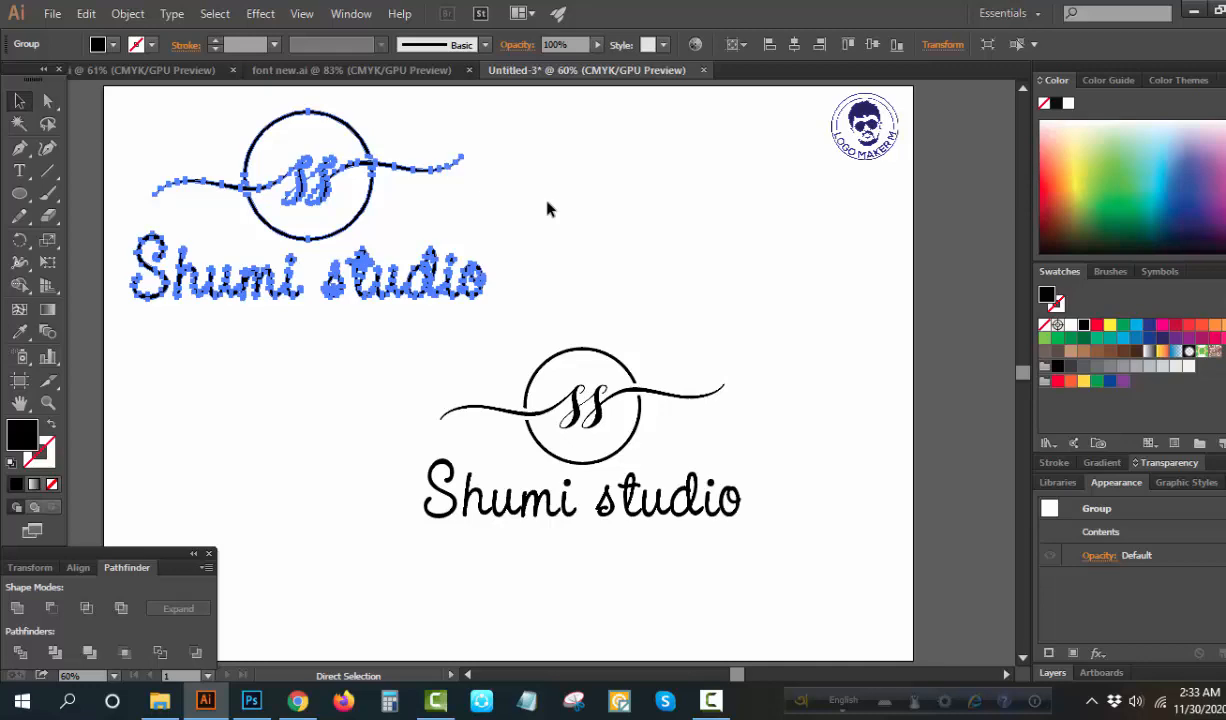
Delete the reference logo above and move the complete new logo up toward the artboard's centre
{"action": "key", "text": "Delete"}
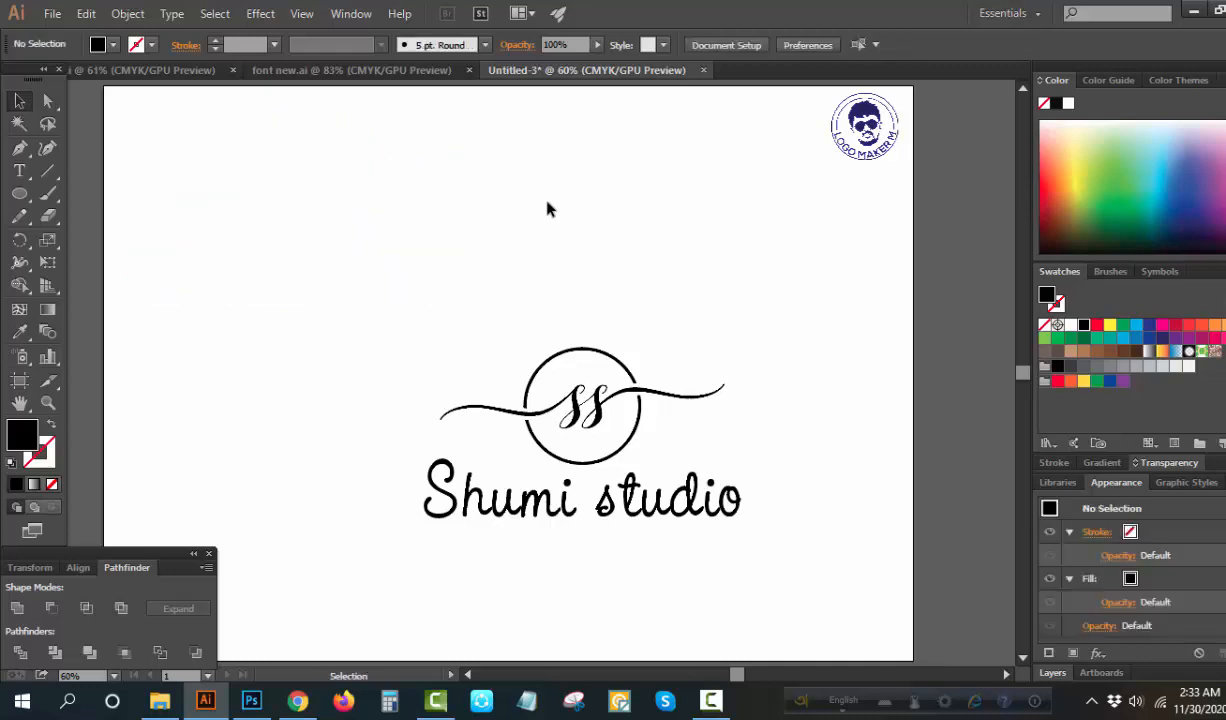
{"action": "left_click_drag", "start_coordinate": [645, 392], "coordinate": [598, 318]}
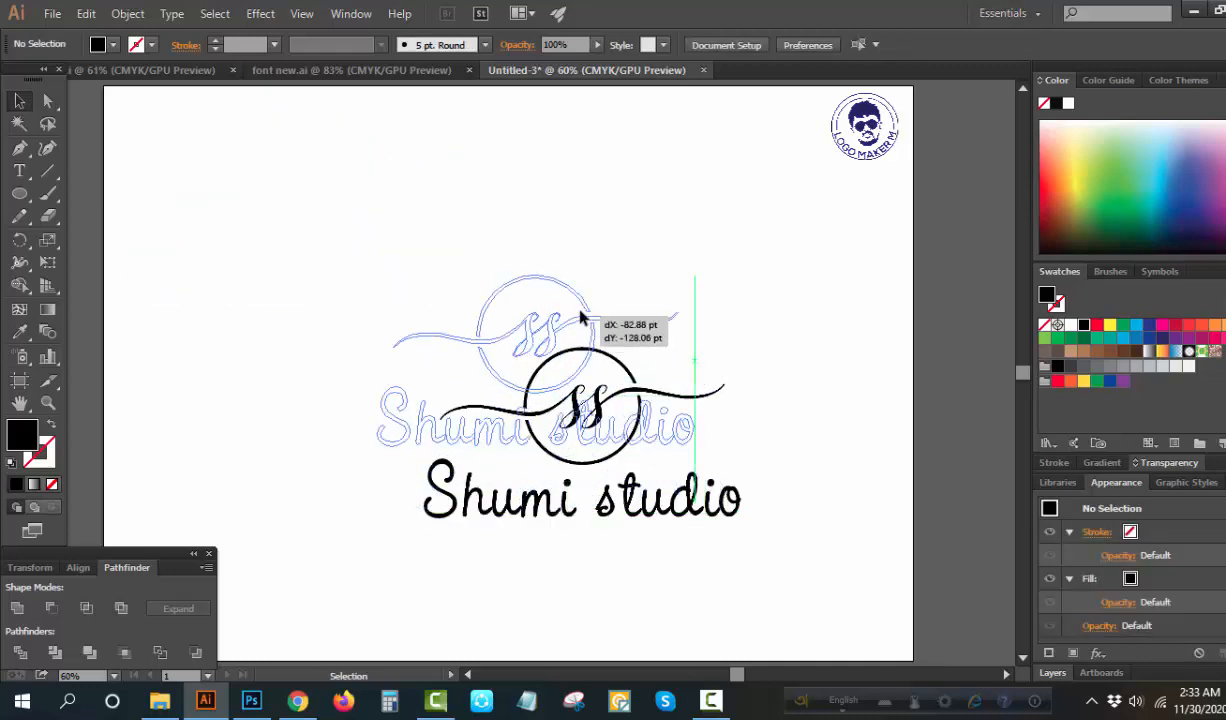